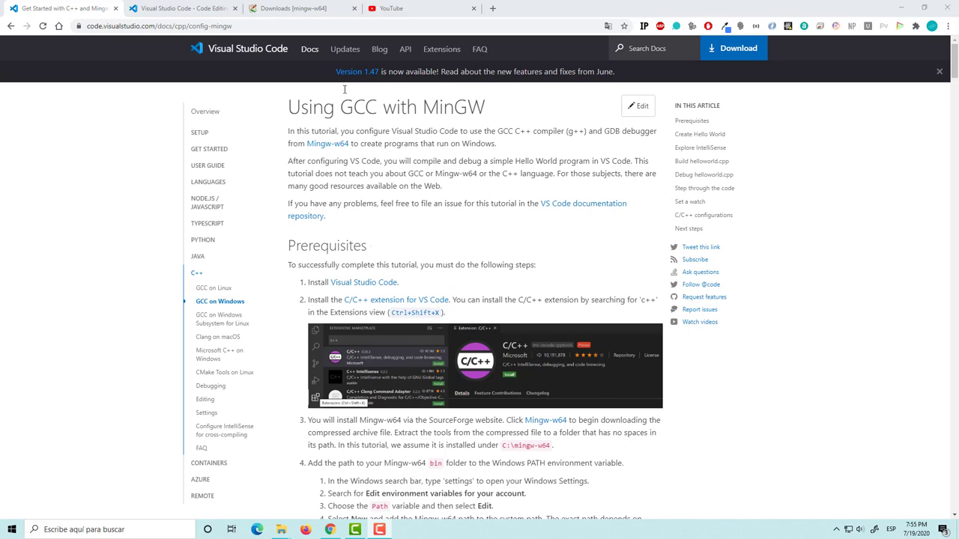
Bring up the 'Visual Studio Code - Code Editing' Chrome tab showing the Windows download offer.
{"action": "left_click", "coordinate": [185, 7]}
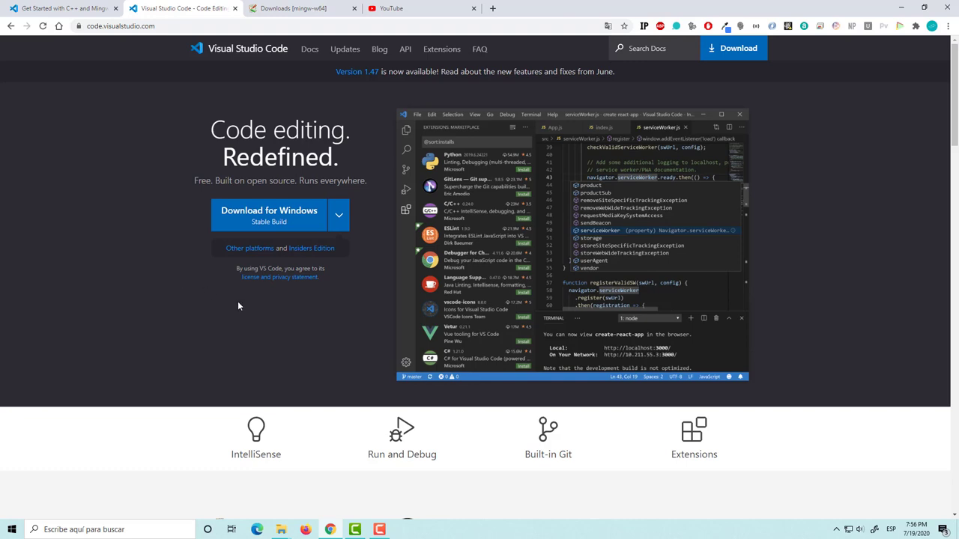
{"action": "scroll", "coordinate": [261, 322], "scroll_direction": "down", "scroll_amount": 2}
{"action": "scroll", "coordinate": [202, 367], "scroll_direction": "up", "scroll_amount": 2}
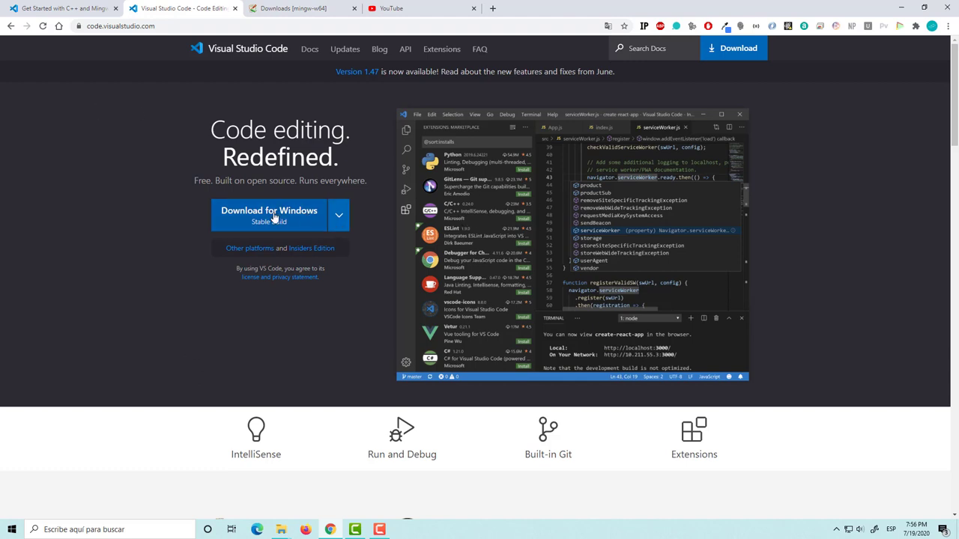
{"action": "left_click", "coordinate": [156, 530]}
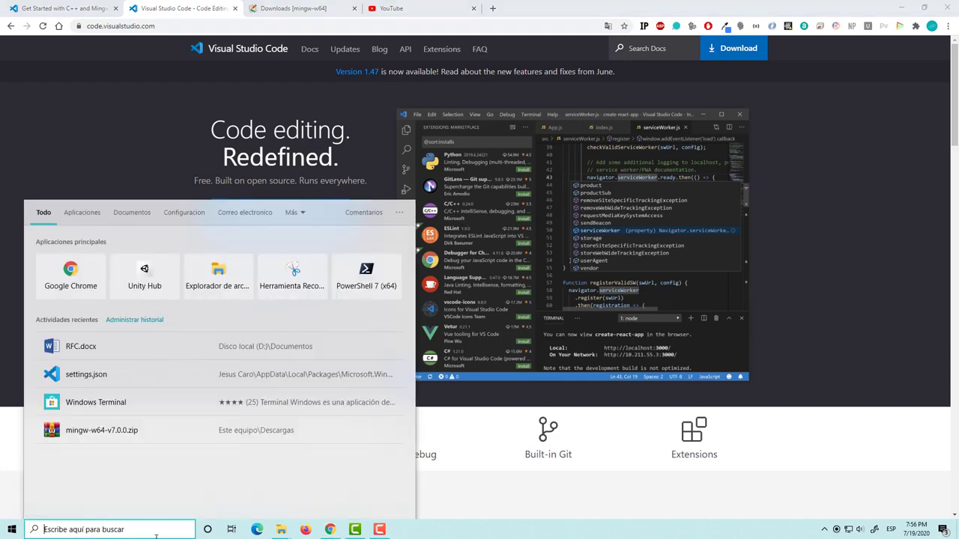
Launch PowerShell 7 from a 'pwsh' search and clear the console with cls.
{"action": "left_click", "coordinate": [112, 526]}
{"action": "type", "text": "pwsh"}
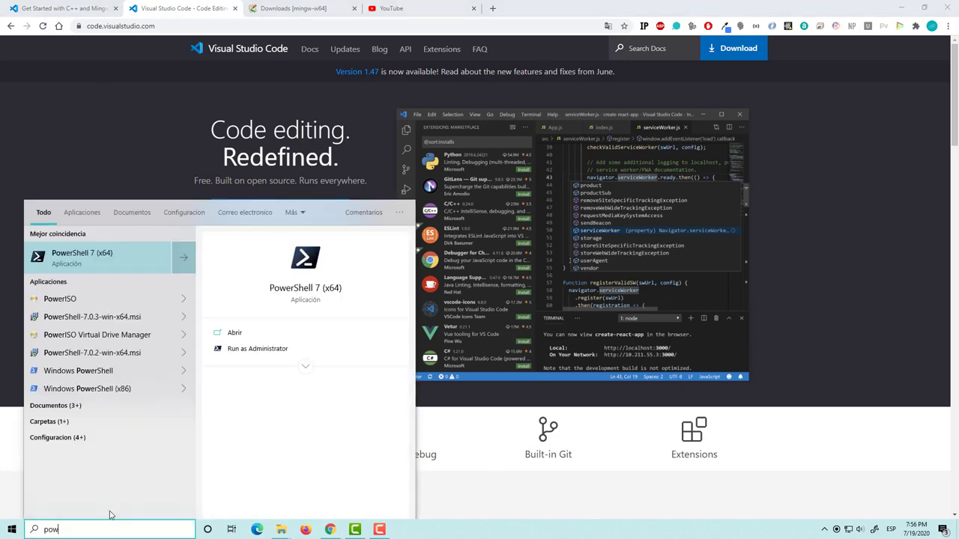
{"action": "key", "text": "Return"}
{"action": "type", "text": "cls"}
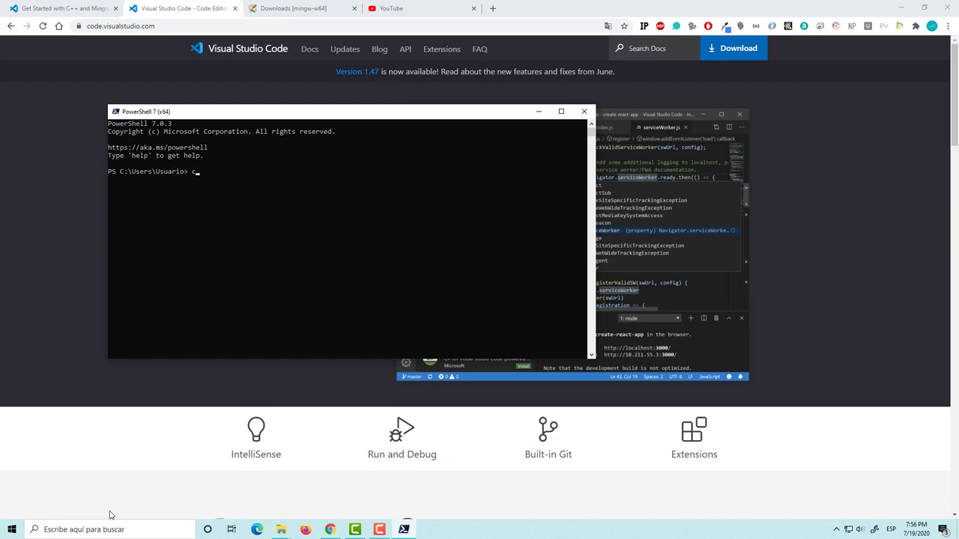
{"action": "key", "text": "Return"}
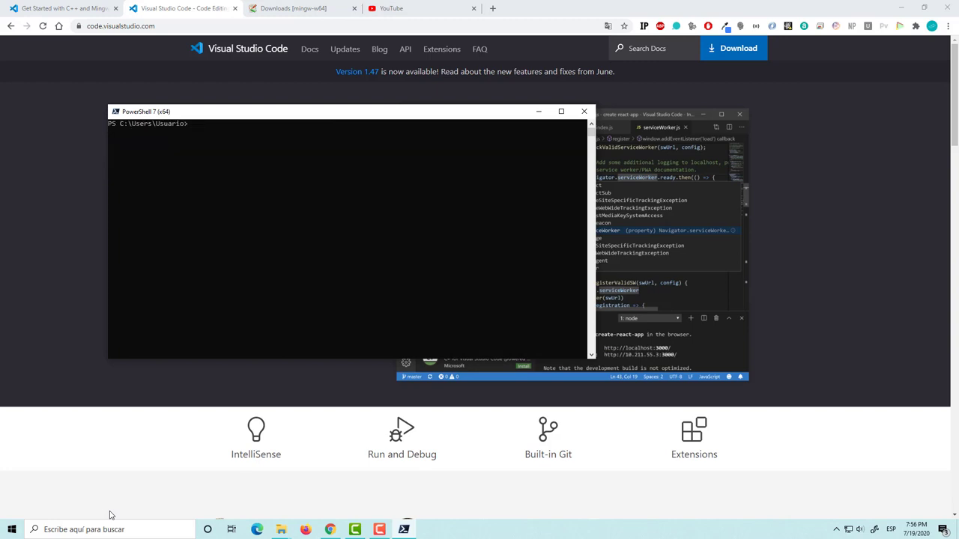
Run code --version to confirm VS Code 1.47.2 x64, then close PowerShell.
{"action": "type", "text": "code --"}
{"action": "type", "text": "version"}
{"action": "key", "text": "Return"}
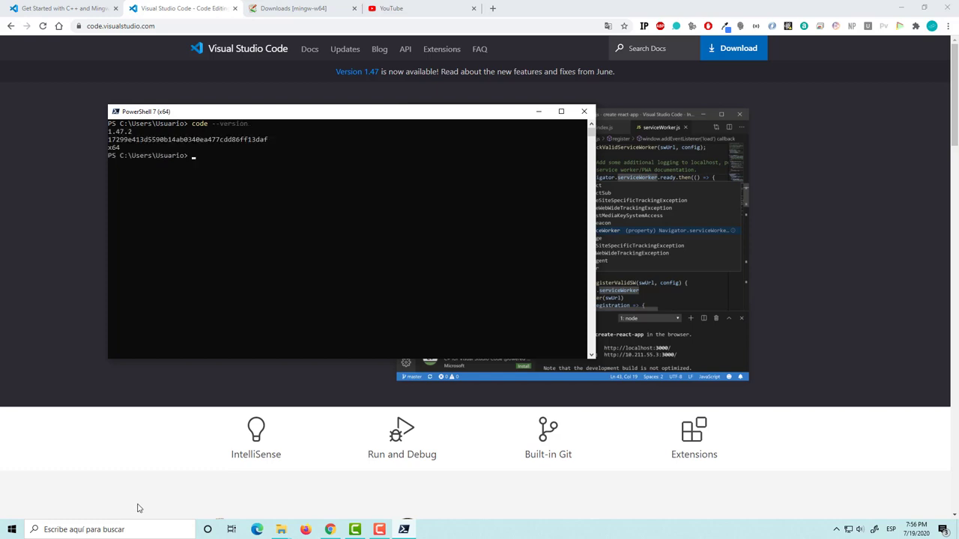
{"action": "left_click", "coordinate": [583, 111]}
{"action": "left_click", "coordinate": [158, 535]}
Open the environment variables settings via a 'var' search and edit the system Path variable.
{"action": "type", "text": "v"}
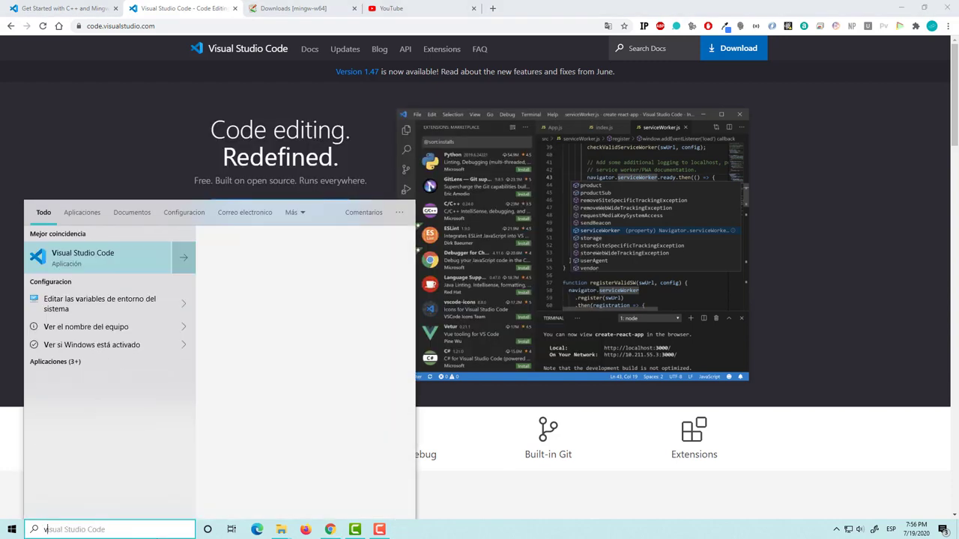
{"action": "type", "text": "ari"}
{"action": "key", "text": "Return"}
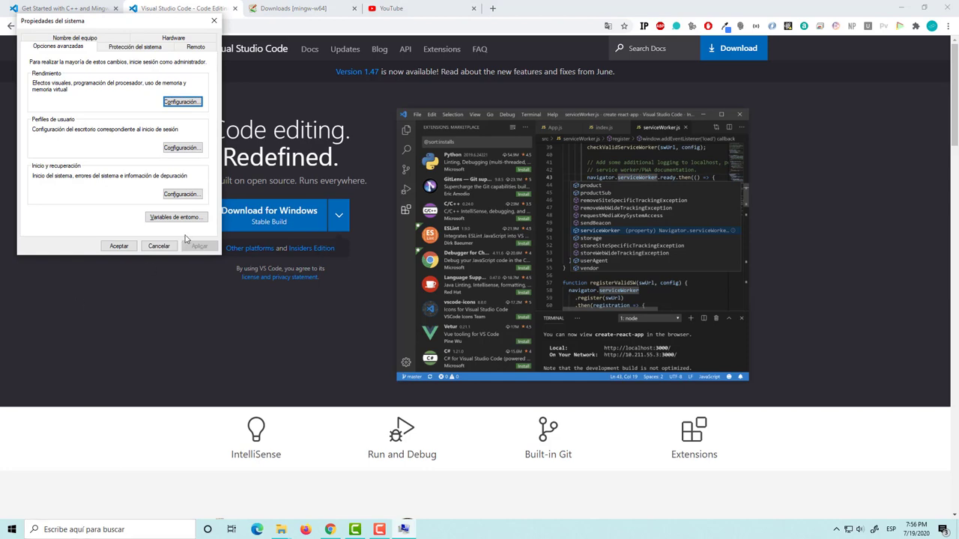
{"action": "left_click", "coordinate": [189, 218]}
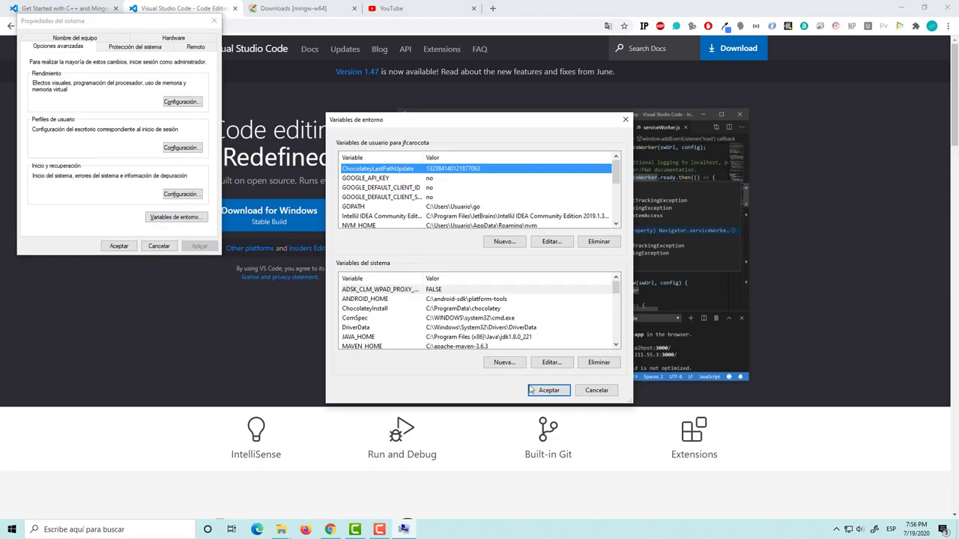
{"action": "scroll", "coordinate": [360, 307], "scroll_direction": "down", "scroll_amount": 1}
{"action": "scroll", "coordinate": [390, 315], "scroll_direction": "down", "scroll_amount": 1}
{"action": "scroll", "coordinate": [368, 331], "scroll_direction": "down", "scroll_amount": 1}
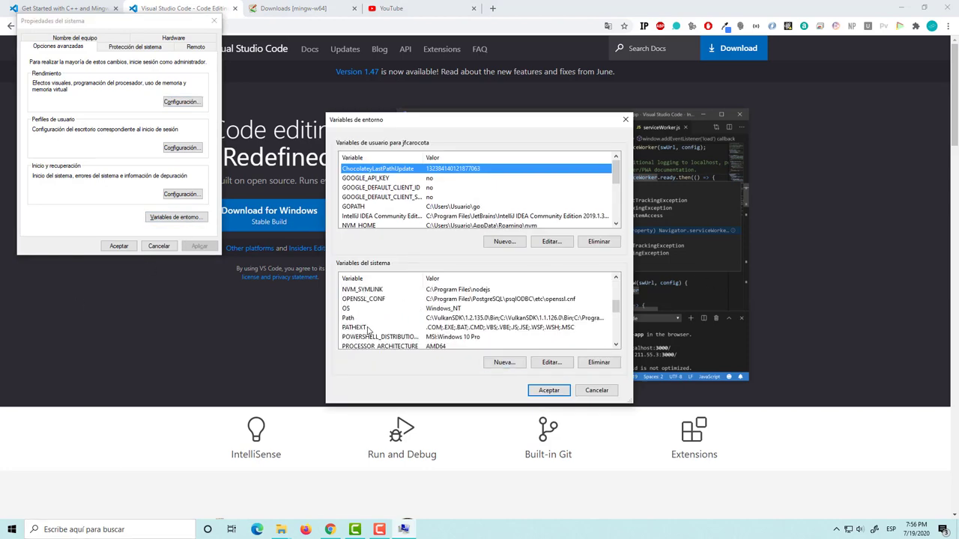
{"action": "double_click", "coordinate": [369, 319]}
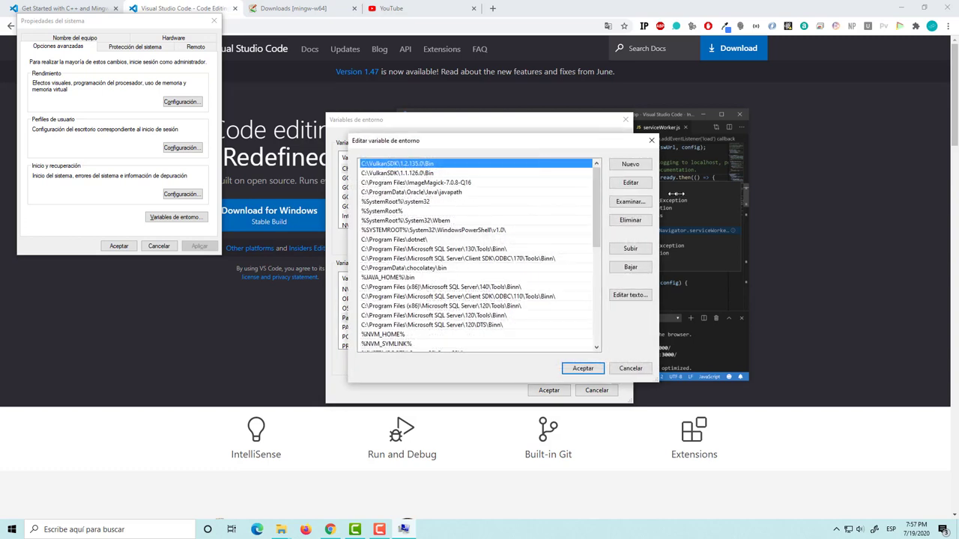
Confirm the Path lists the mingw-w64 mingw32\bin folder, then close all System Properties dialogs.
{"action": "left_click_drag", "start_coordinate": [608, 217], "coordinate": [735, 213]}
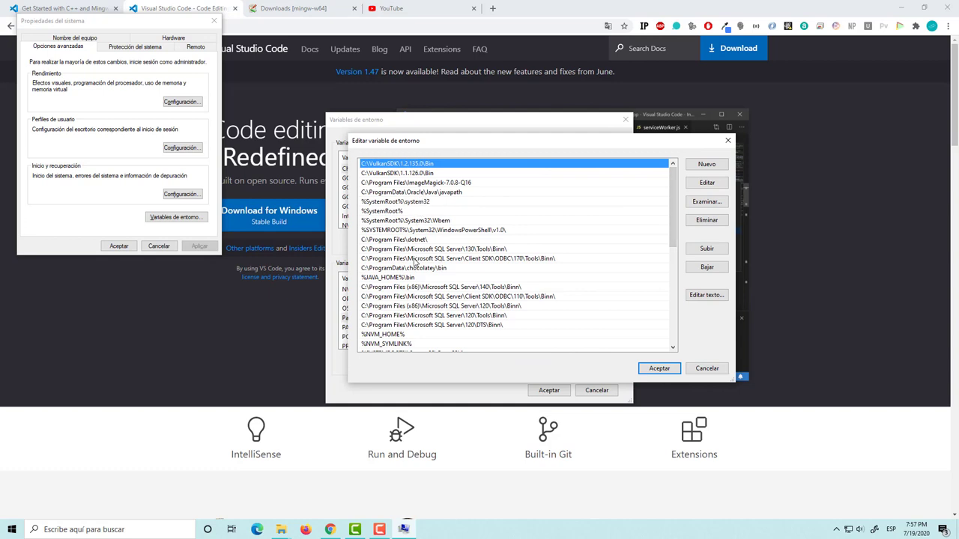
{"action": "scroll", "coordinate": [447, 269], "scroll_direction": "down", "scroll_amount": 1}
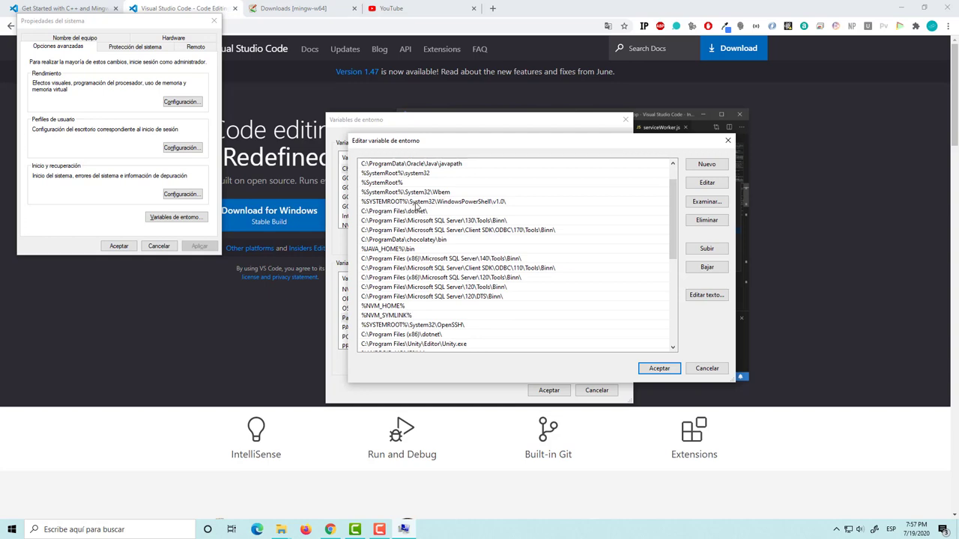
{"action": "scroll", "coordinate": [424, 212], "scroll_direction": "up", "scroll_amount": 1}
{"action": "scroll", "coordinate": [425, 204], "scroll_direction": "down", "scroll_amount": 2}
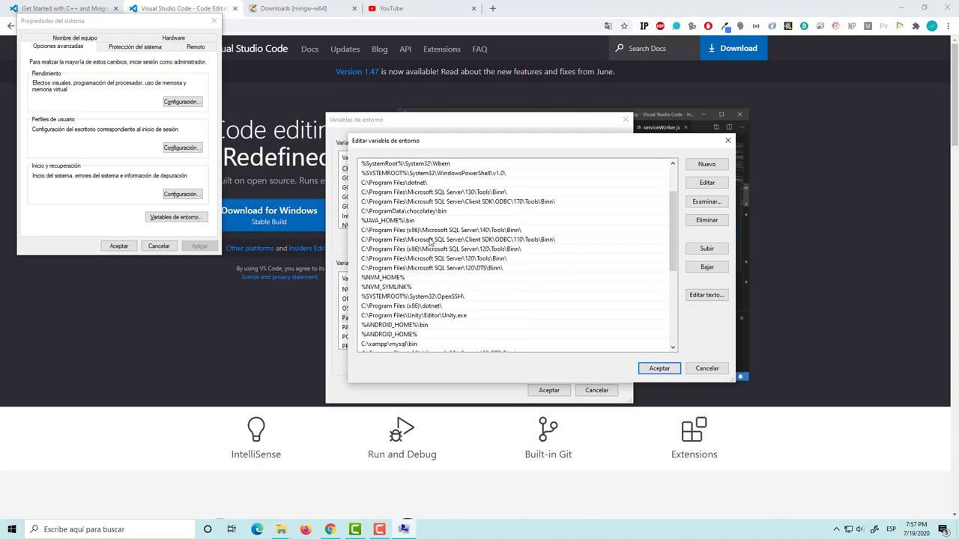
{"action": "scroll", "coordinate": [435, 285], "scroll_direction": "down", "scroll_amount": 2}
{"action": "scroll", "coordinate": [433, 278], "scroll_direction": "down", "scroll_amount": 1}
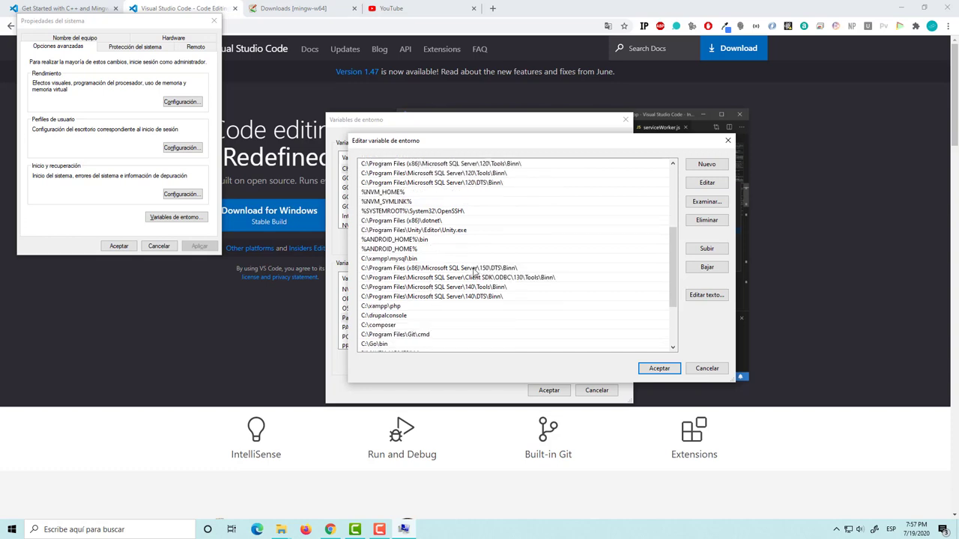
{"action": "scroll", "coordinate": [442, 287], "scroll_direction": "down", "scroll_amount": 1}
{"action": "scroll", "coordinate": [448, 289], "scroll_direction": "down", "scroll_amount": 2}
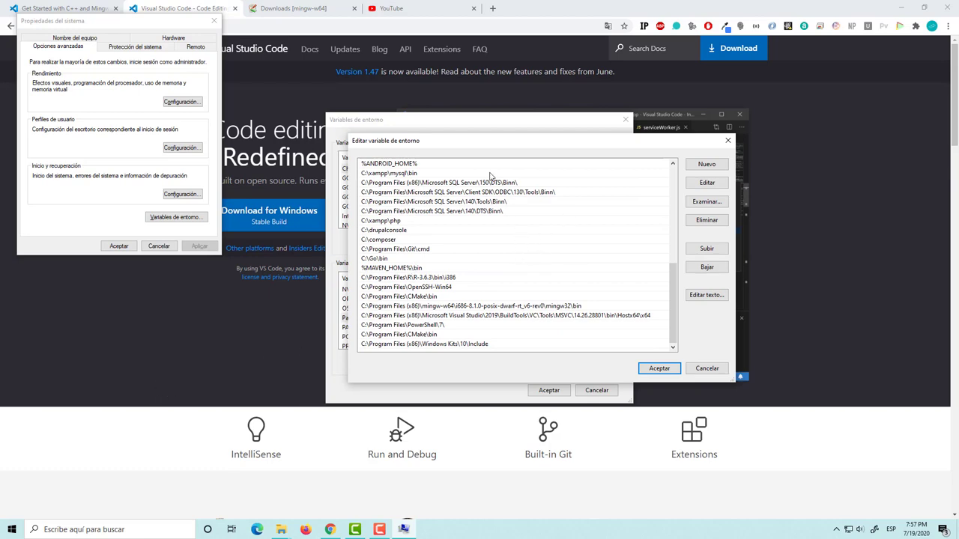
{"action": "left_click", "coordinate": [727, 140]}
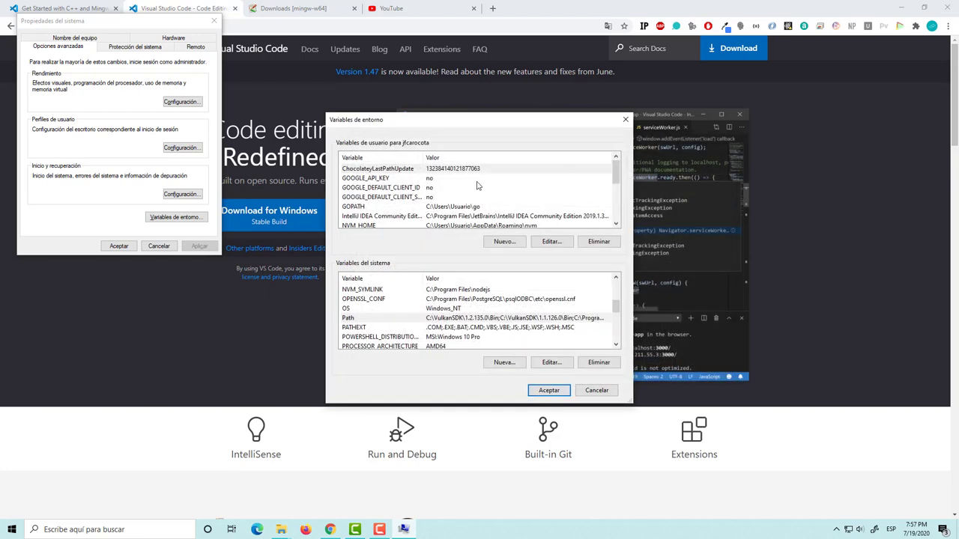
{"action": "left_click", "coordinate": [626, 120]}
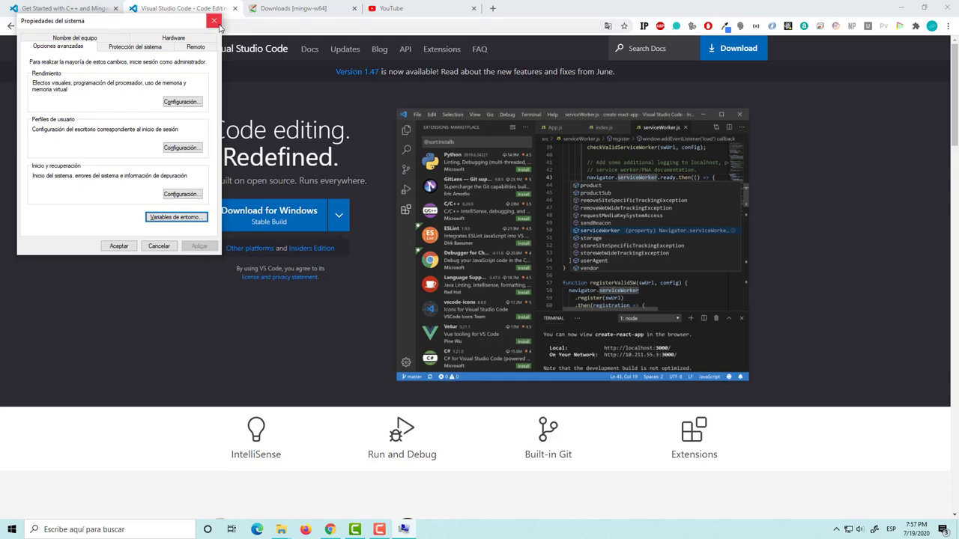
{"action": "left_click", "coordinate": [214, 20]}
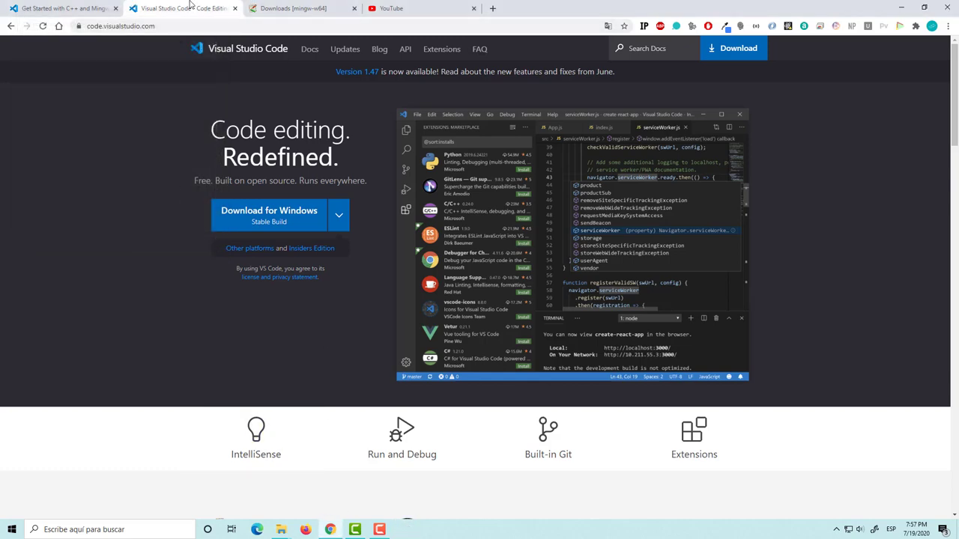
Close the VS Code homepage tab and return to the MinGW setup guide.
{"action": "left_click", "coordinate": [235, 8]}
{"action": "left_click", "coordinate": [83, 8]}
{"action": "scroll", "coordinate": [130, 290], "scroll_direction": "down", "scroll_amount": 5}
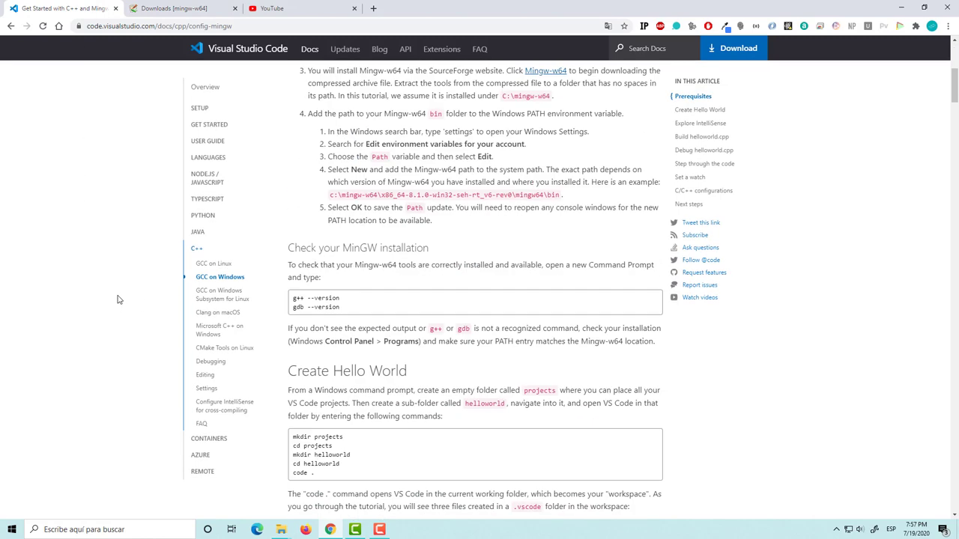
{"action": "scroll", "coordinate": [117, 299], "scroll_direction": "up", "scroll_amount": 3}
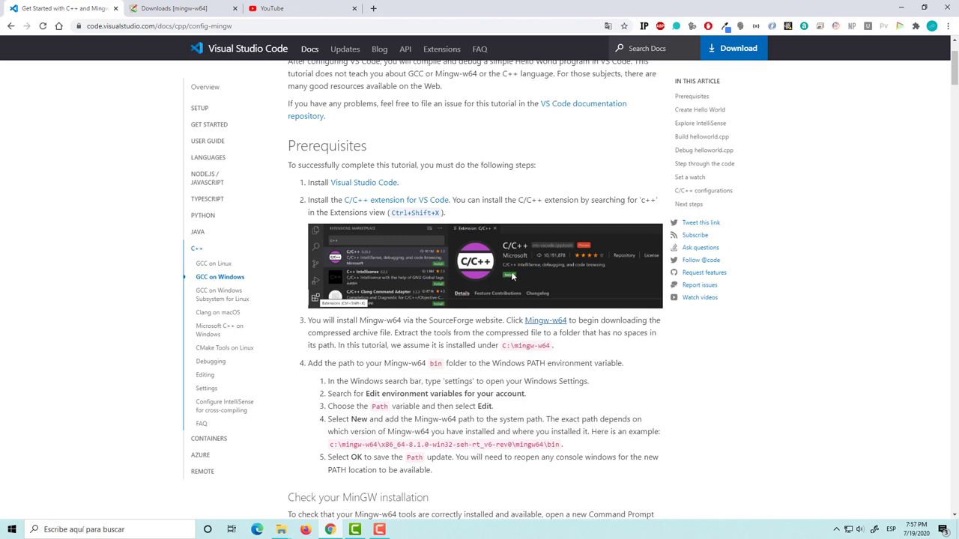
Launch PowerShell 7 from a 'po' Windows search.
{"action": "left_click", "coordinate": [97, 529]}
{"action": "type", "text": "p"}
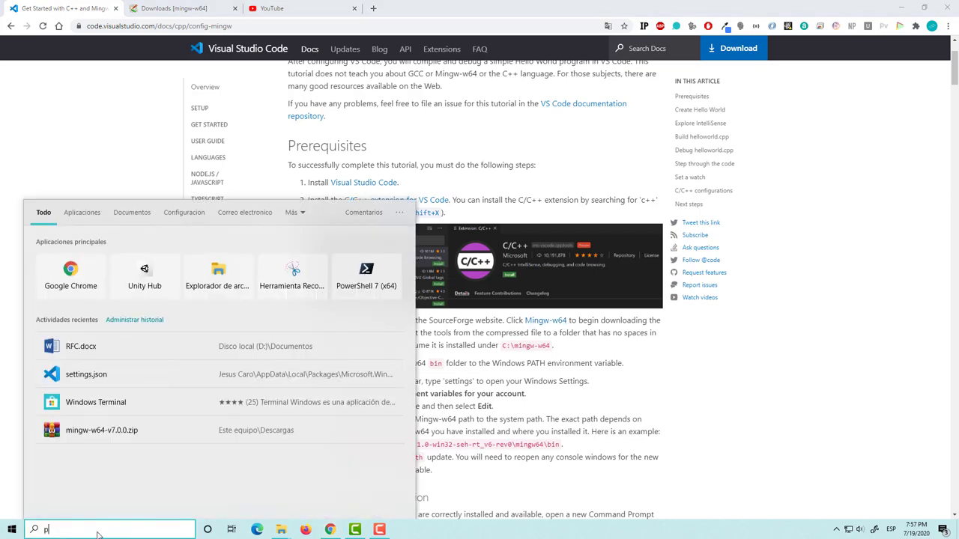
{"action": "type", "text": "o"}
{"action": "key", "text": "Return"}
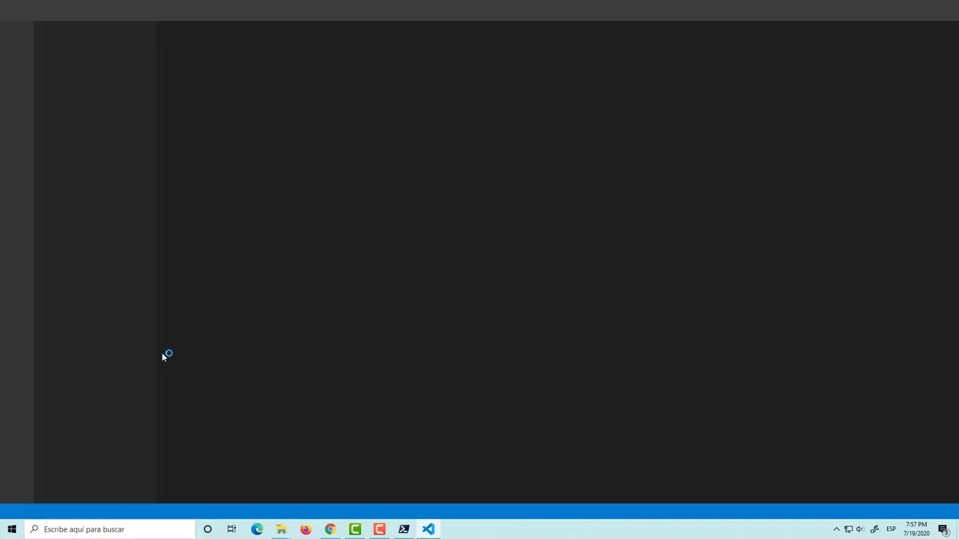
Collapse the HELLOWORLD-G++ folder and close launch.json, Book.cc and main.cc.
{"action": "left_click", "coordinate": [43, 72]}
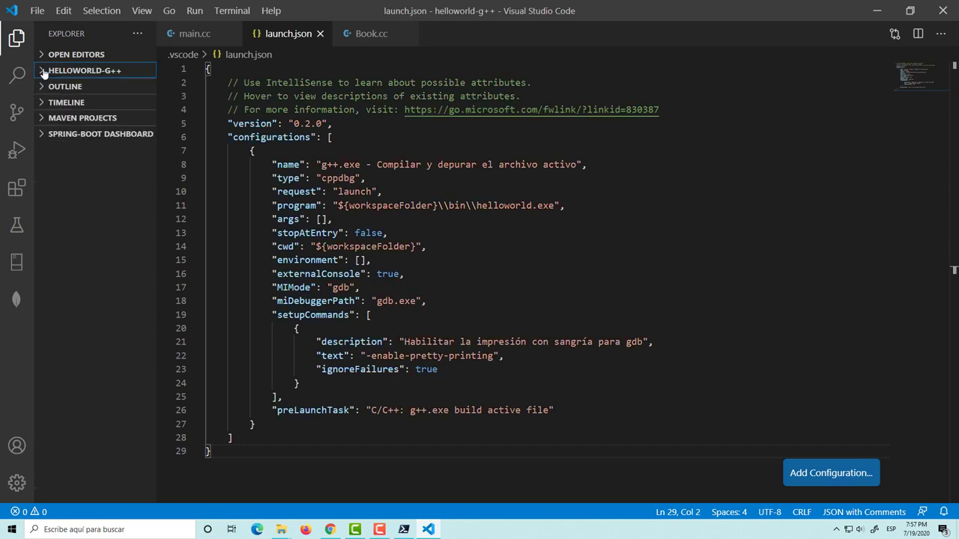
{"action": "left_click", "coordinate": [319, 34]}
{"action": "left_click", "coordinate": [318, 34]}
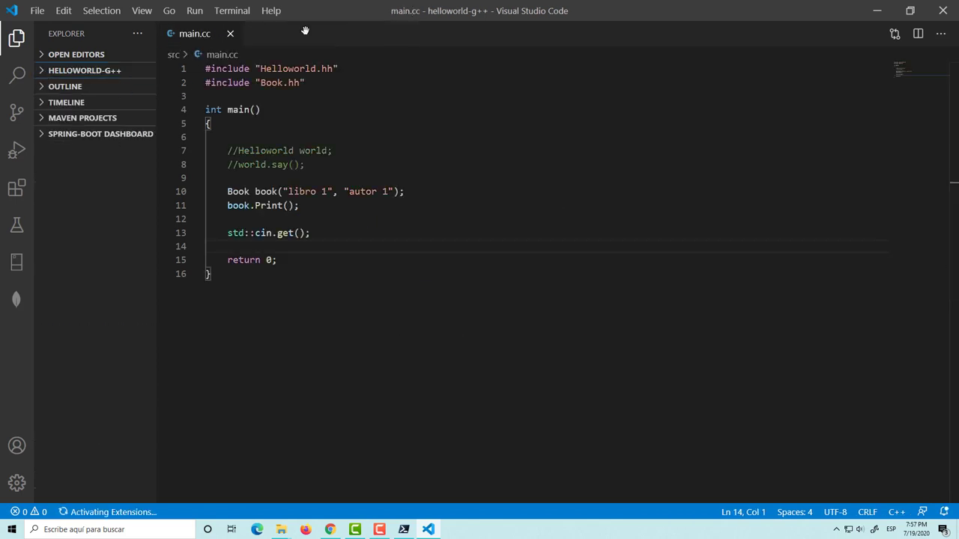
{"action": "left_click", "coordinate": [230, 33]}
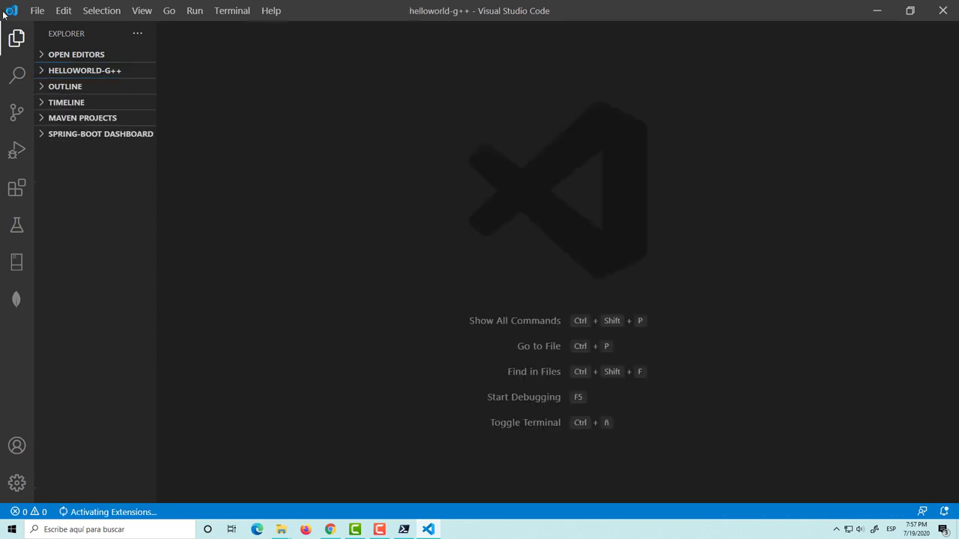
Confirm the Microsoft C/C++ extension 0.29.0 is enabled, then close VS Code and PowerShell.
{"action": "left_click", "coordinate": [17, 189]}
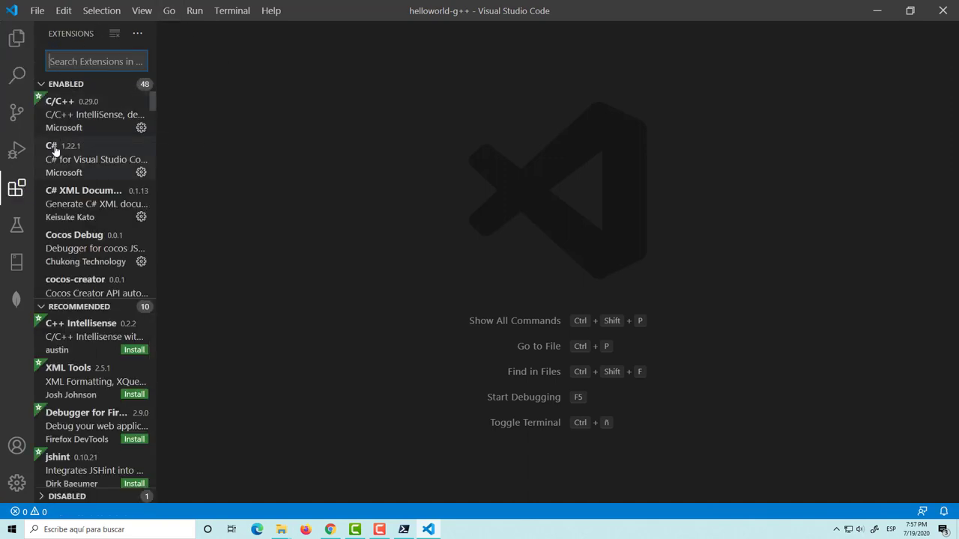
{"action": "left_click", "coordinate": [17, 190]}
{"action": "left_click", "coordinate": [16, 189]}
{"action": "left_click", "coordinate": [78, 58]}
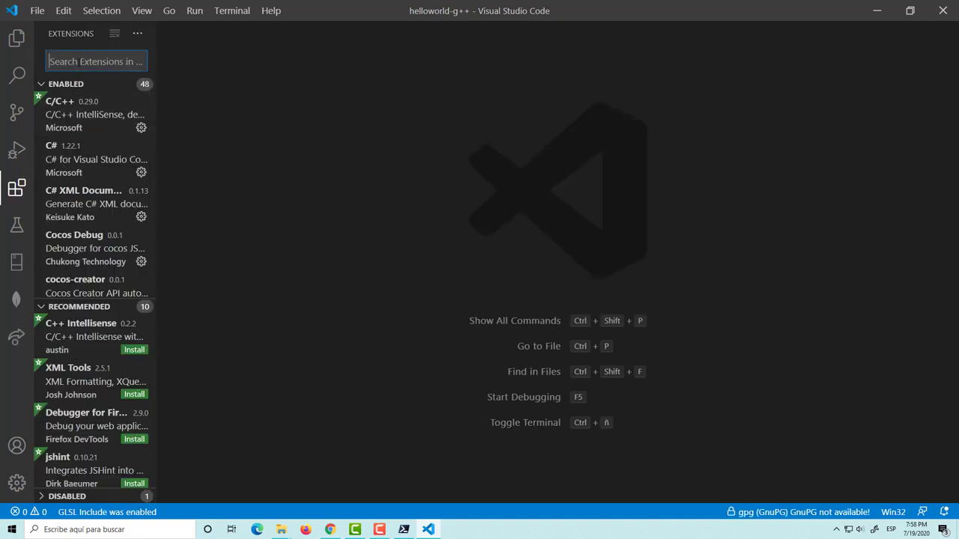
{"action": "type", "text": "c++"}
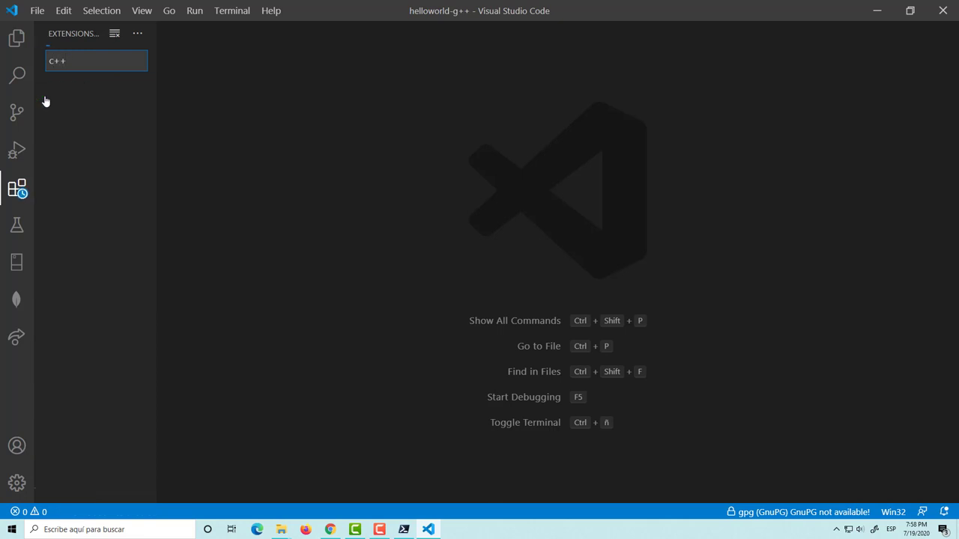
{"action": "left_click", "coordinate": [105, 109]}
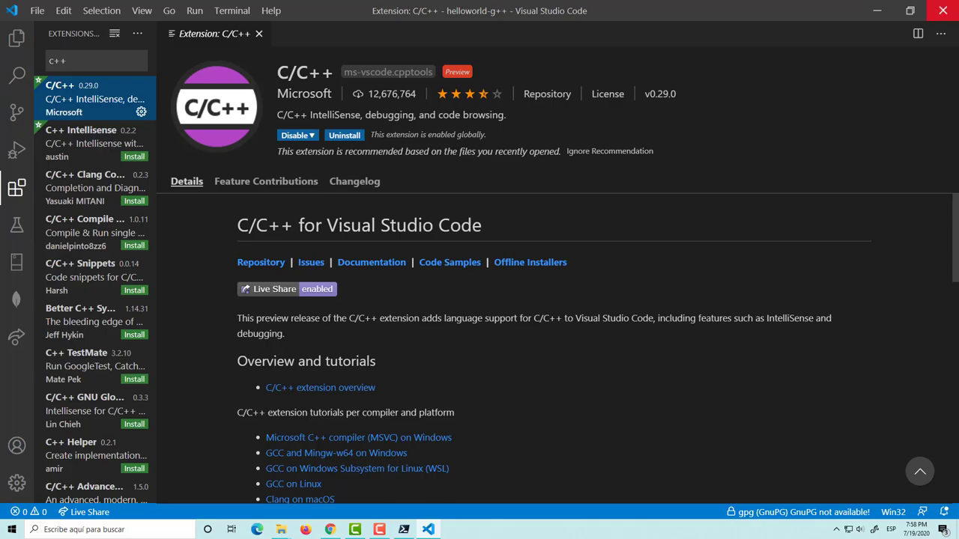
{"action": "left_click", "coordinate": [942, 10]}
{"action": "left_click", "coordinate": [557, 88]}
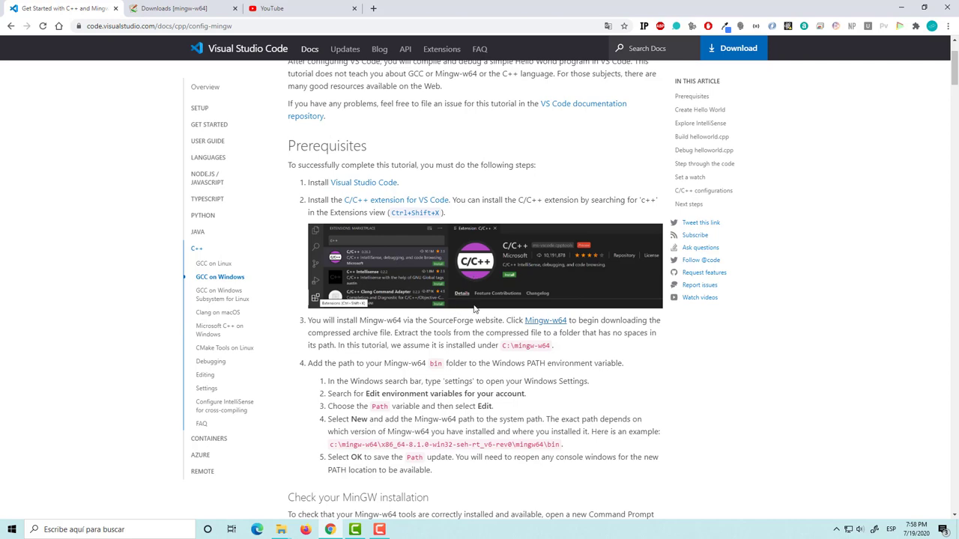
Follow the Mingw-w64 link in Prerequisites step 3 to the SourceForge download page.
{"action": "scroll", "coordinate": [477, 349], "scroll_direction": "down", "scroll_amount": 2}
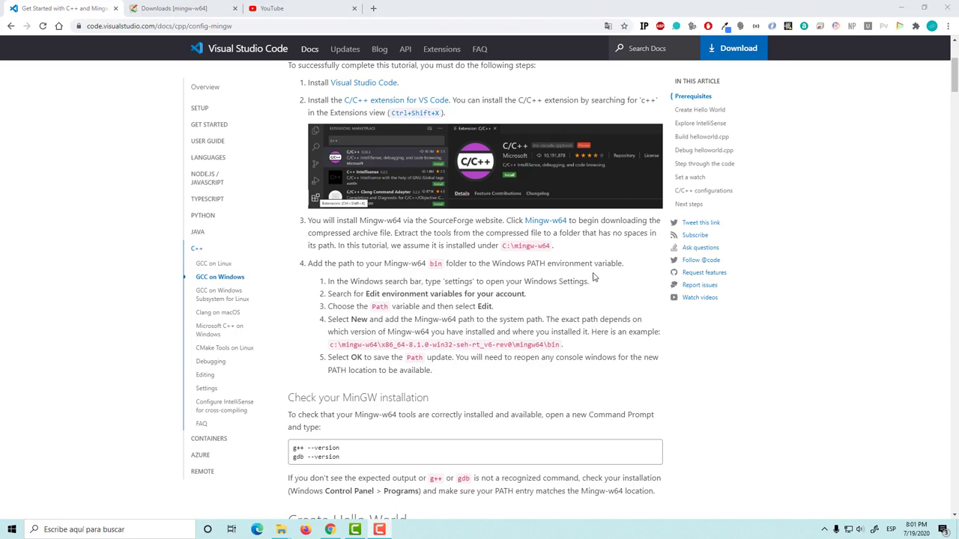
{"action": "left_click", "coordinate": [547, 221]}
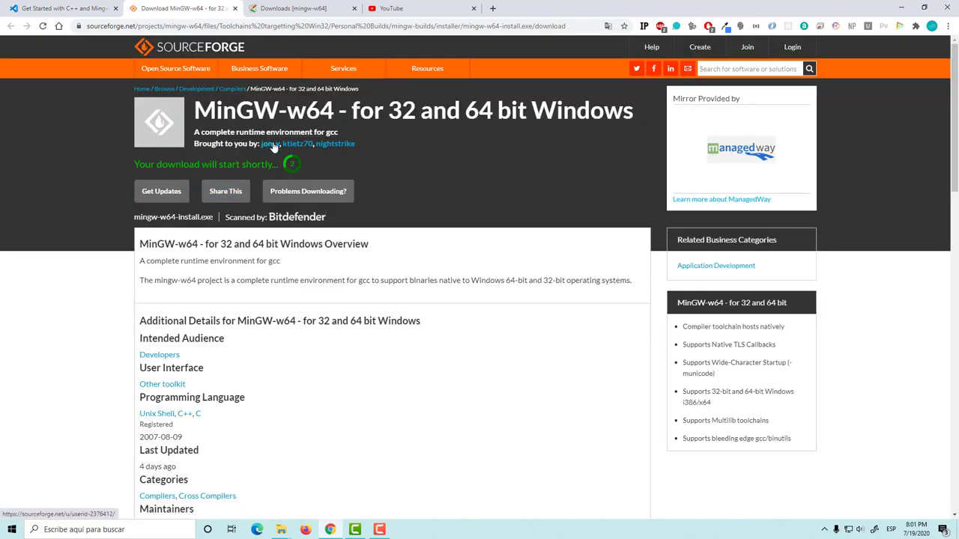
Close the SourceForge tab and go back to the mingw-w64 Downloads page.
{"action": "left_click", "coordinate": [235, 9]}
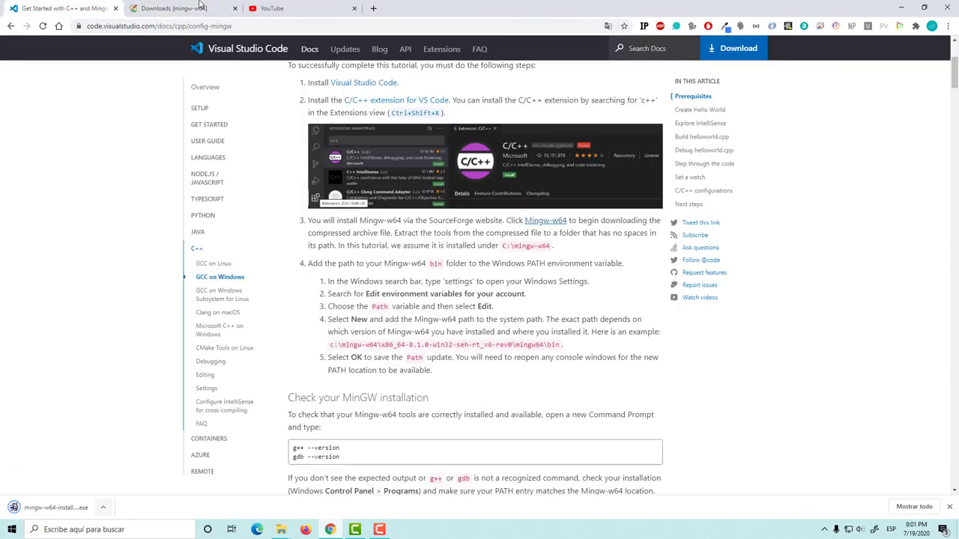
{"action": "left_click", "coordinate": [189, 6]}
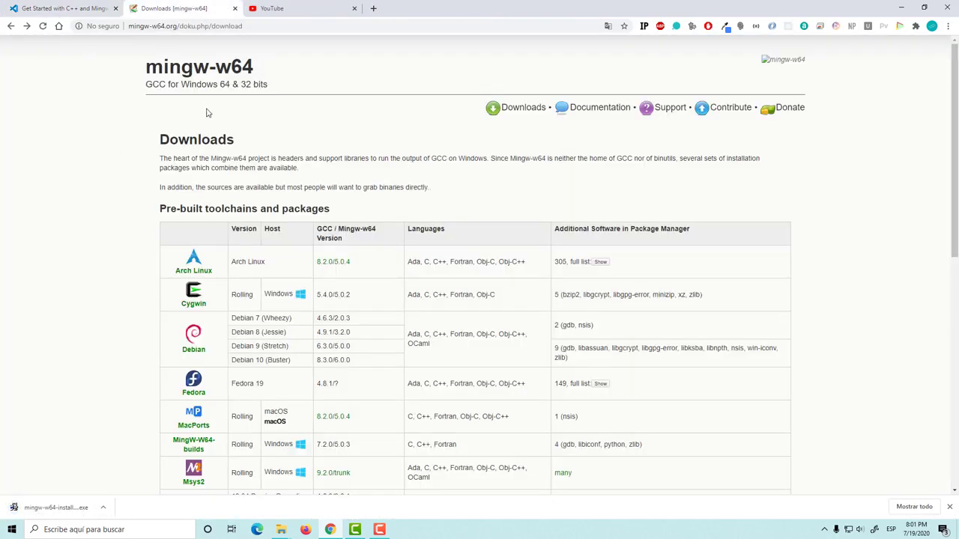
{"action": "scroll", "coordinate": [133, 402], "scroll_direction": "down", "scroll_amount": 3}
{"action": "scroll", "coordinate": [100, 336], "scroll_direction": "up", "scroll_amount": 3}
{"action": "scroll", "coordinate": [103, 260], "scroll_direction": "down", "scroll_amount": 3}
{"action": "scroll", "coordinate": [127, 258], "scroll_direction": "up", "scroll_amount": 1}
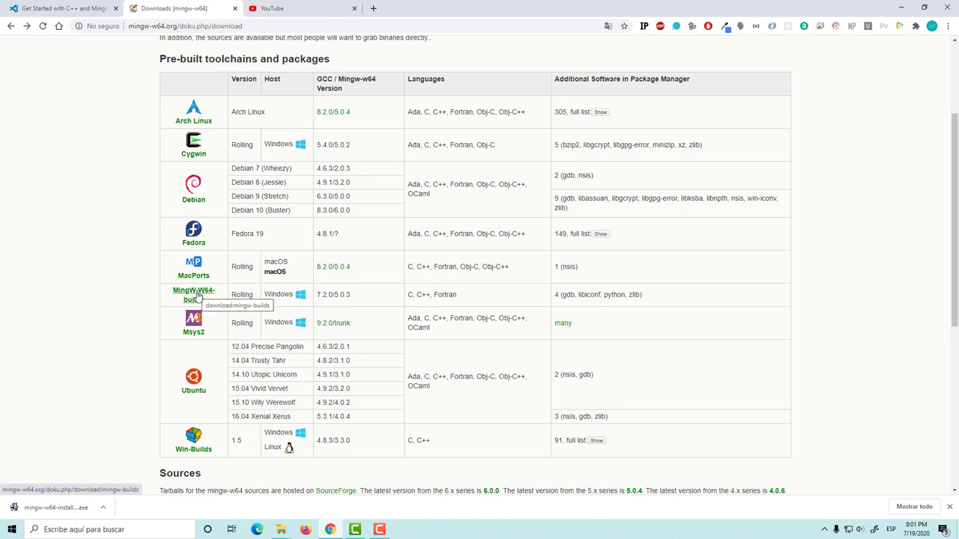
Download mingw-w64-install.exe via MingW-W64-builds' Sourceforge link, then close that tab and the downloads bar.
{"action": "middle_click", "coordinate": [200, 298]}
{"action": "left_click", "coordinate": [318, 8]}
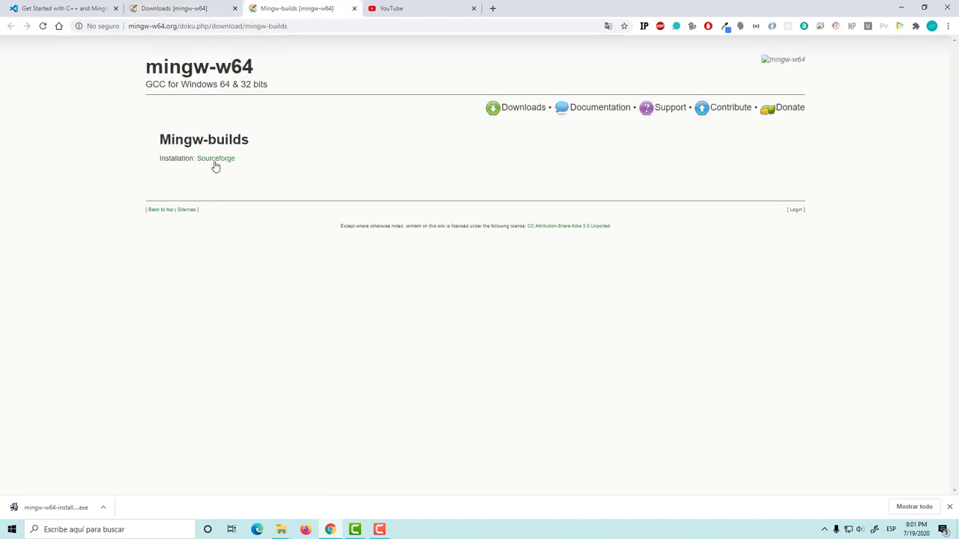
{"action": "left_click", "coordinate": [218, 159]}
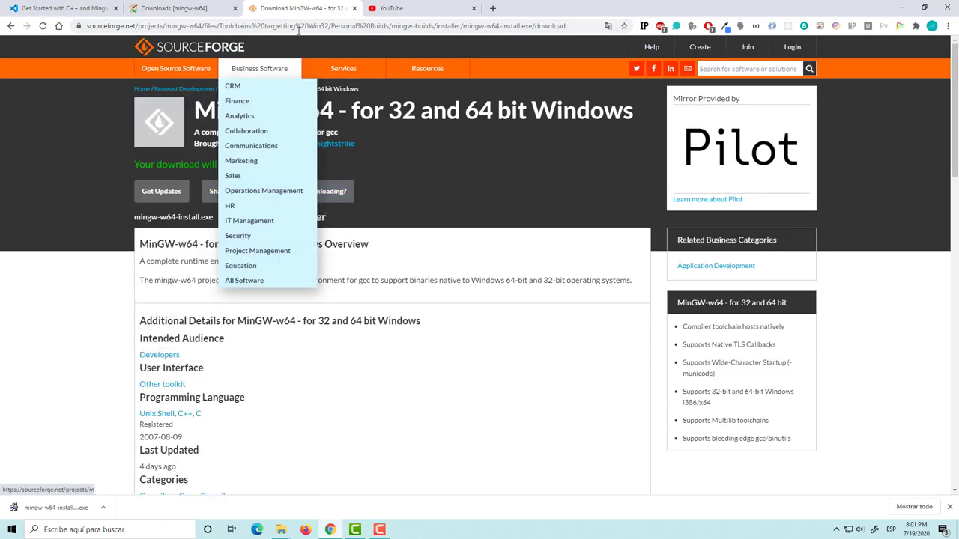
{"action": "left_click", "coordinate": [354, 9]}
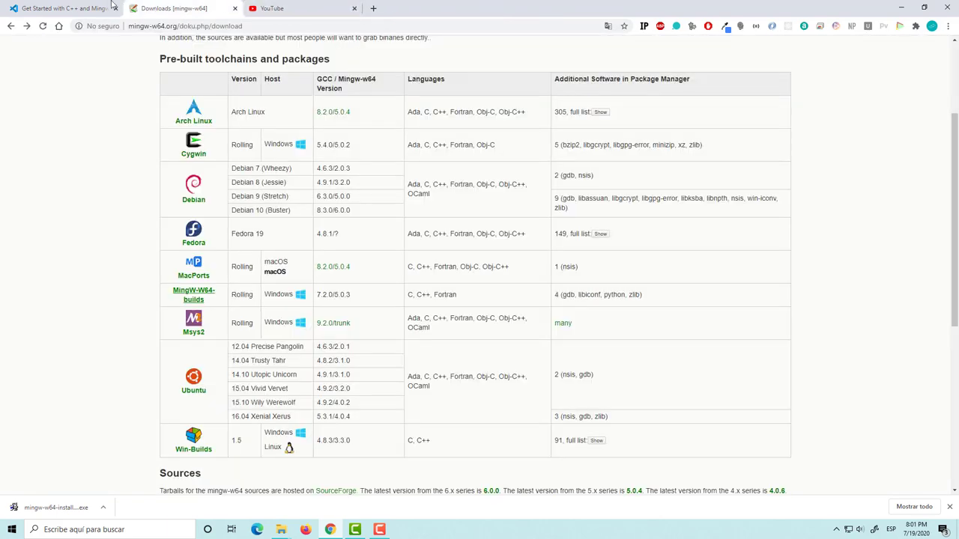
{"action": "left_click", "coordinate": [949, 507]}
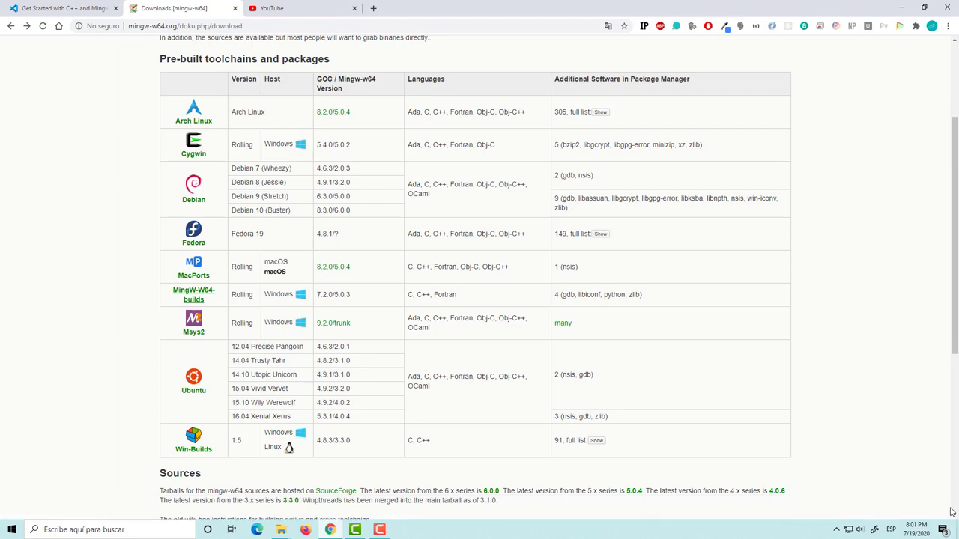
Back on the C++ with Mingw docs, open 'Editar las variables de entorno del sistema' via a 'vari' search.
{"action": "left_click", "coordinate": [67, 7]}
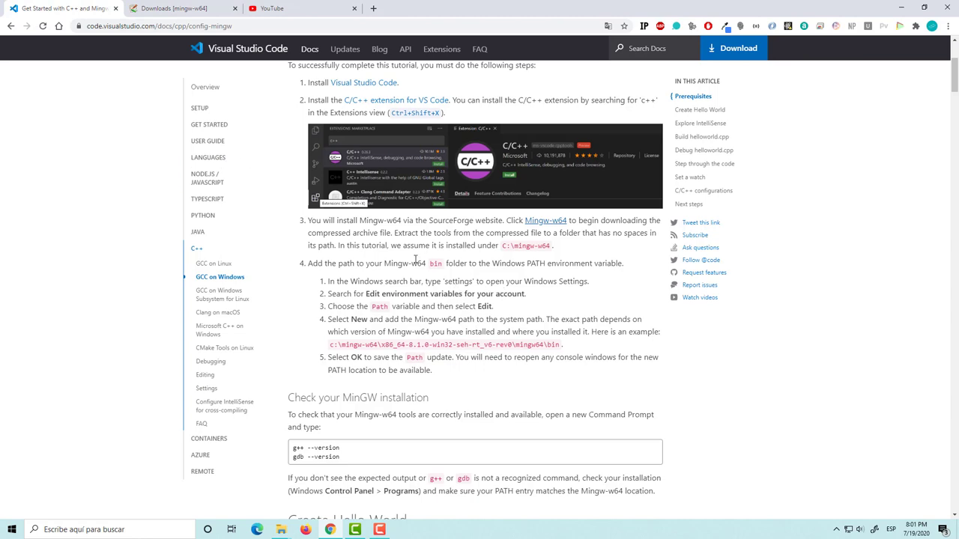
{"action": "left_click_drag", "start_coordinate": [384, 265], "coordinate": [427, 265]}
{"action": "left_click", "coordinate": [170, 536]}
{"action": "type", "text": "pat"}
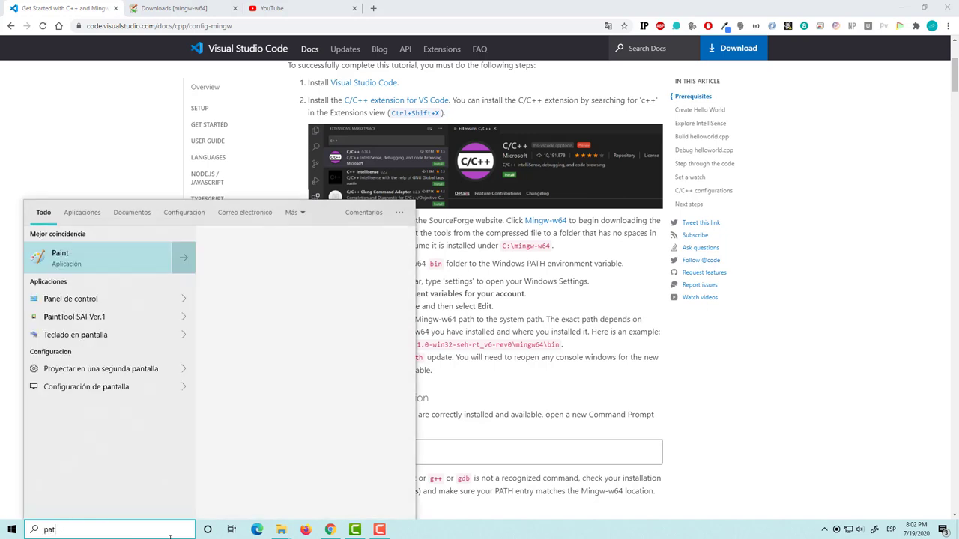
{"action": "type", "text": "h"}
{"action": "key", "text": "BackSpace"}
{"action": "key", "text": "BackSpace"}
{"action": "key", "text": "BackSpace"}
{"action": "key", "text": "BackSpace"}
{"action": "type", "text": "v"}
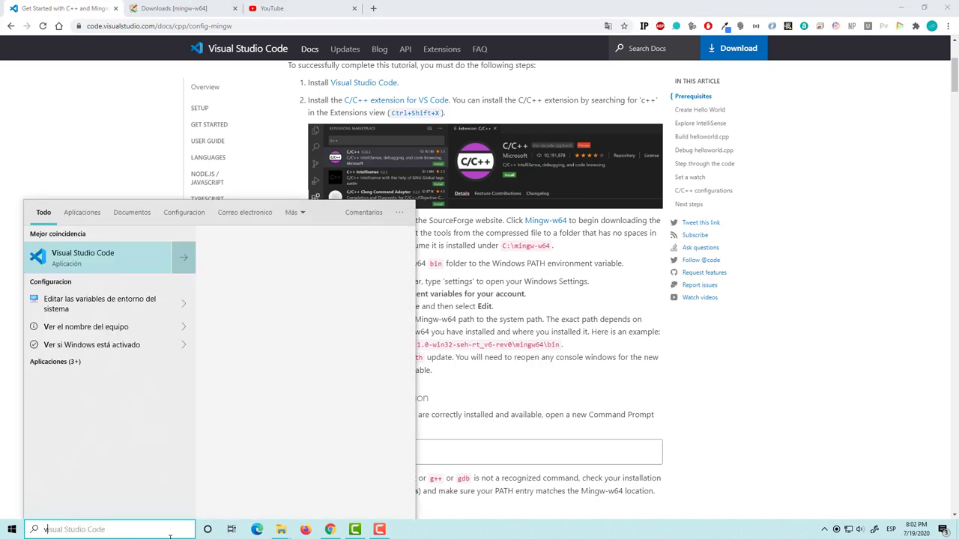
{"action": "type", "text": "ari"}
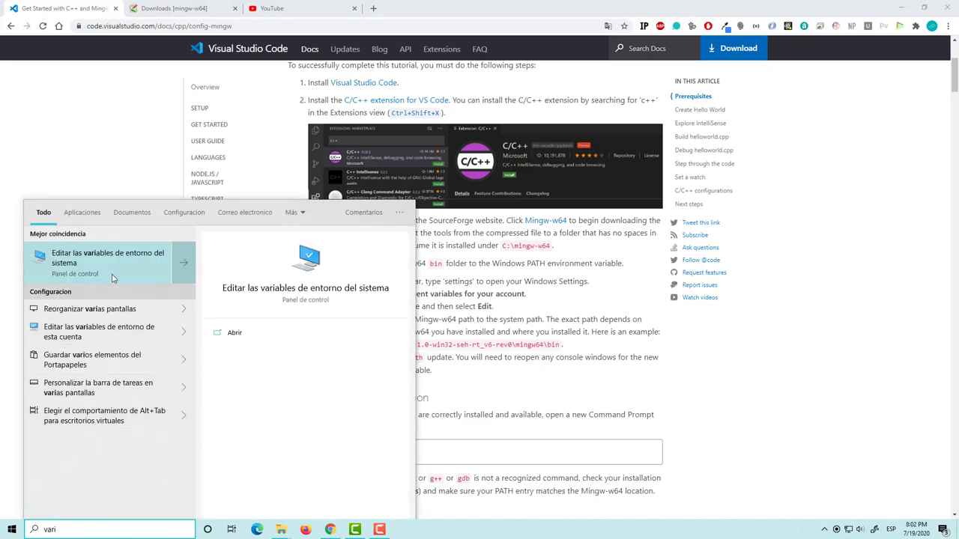
{"action": "left_click", "coordinate": [111, 275]}
Open the system Path variable in the Environment Variables list and widen its editor.
{"action": "left_click", "coordinate": [182, 232]}
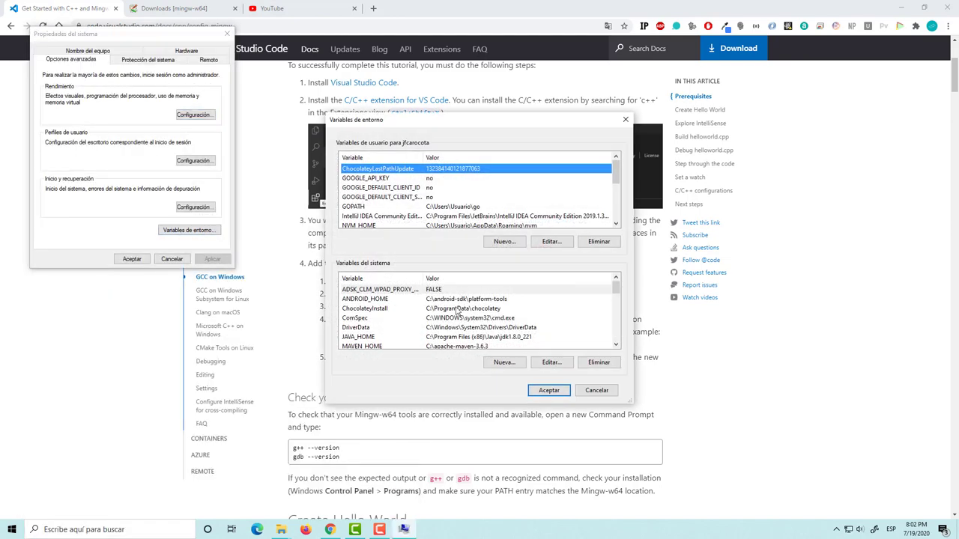
{"action": "scroll", "coordinate": [372, 322], "scroll_direction": "down", "scroll_amount": 1}
{"action": "scroll", "coordinate": [373, 322], "scroll_direction": "down", "scroll_amount": 2}
{"action": "double_click", "coordinate": [373, 322]}
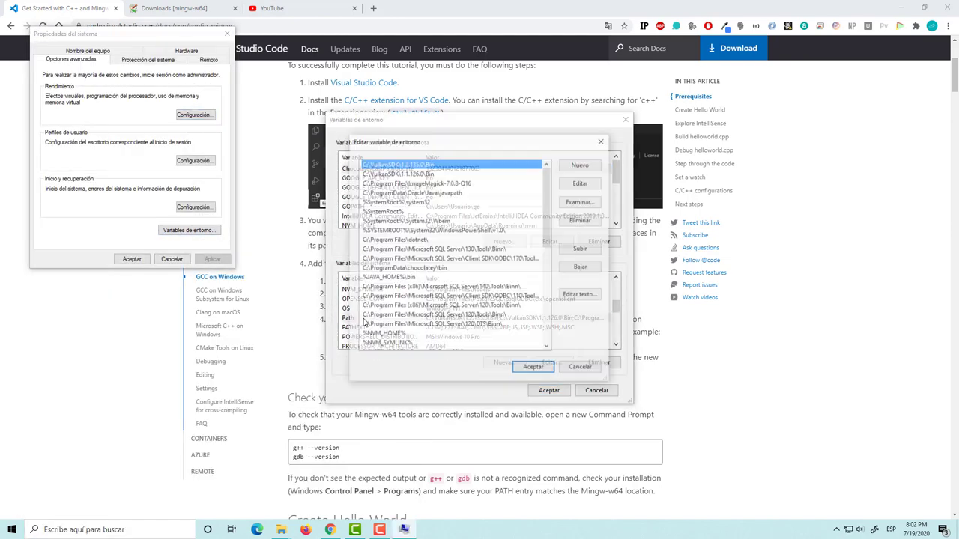
{"action": "scroll", "coordinate": [449, 299], "scroll_direction": "down", "scroll_amount": 5}
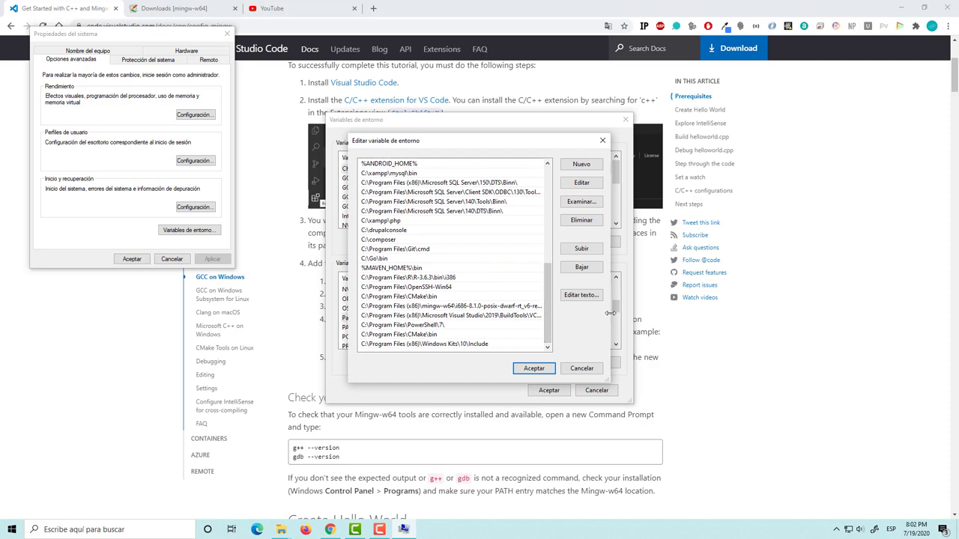
{"action": "left_click_drag", "start_coordinate": [608, 319], "coordinate": [824, 322]}
Put the mingw-w64 bin entry into edit mode and browse for its folder with Examinar.
{"action": "left_click", "coordinate": [540, 308]}
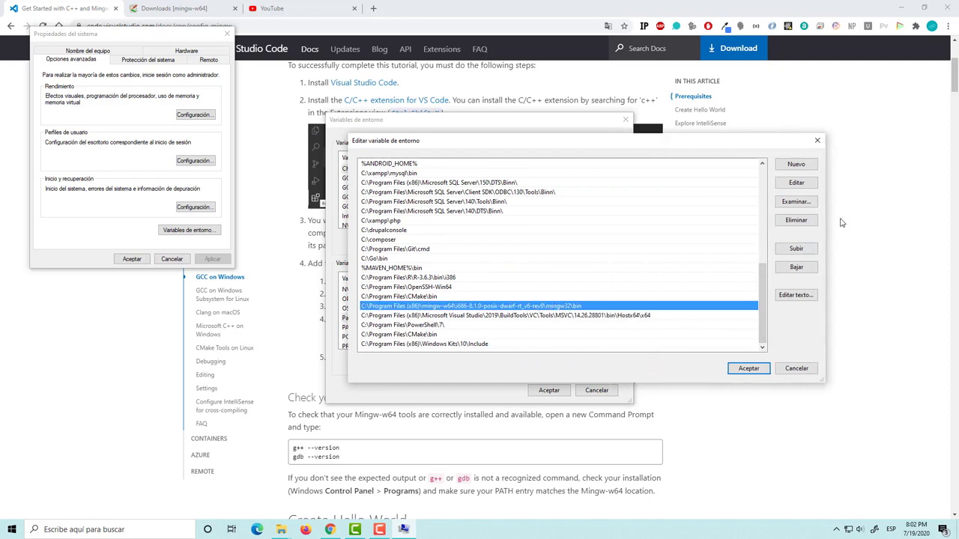
{"action": "left_click", "coordinate": [798, 184]}
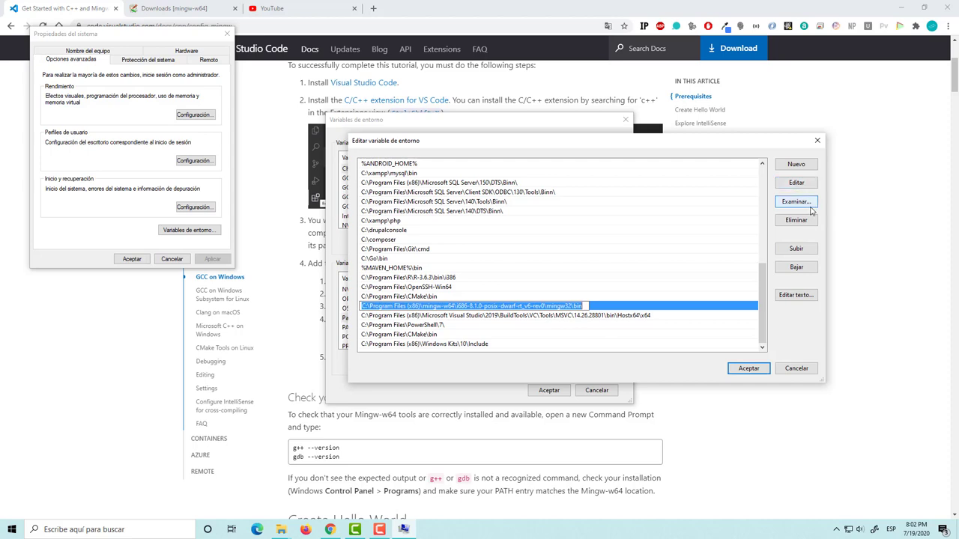
{"action": "left_click", "coordinate": [807, 205]}
{"action": "left_click_drag", "start_coordinate": [475, 190], "coordinate": [734, 121]}
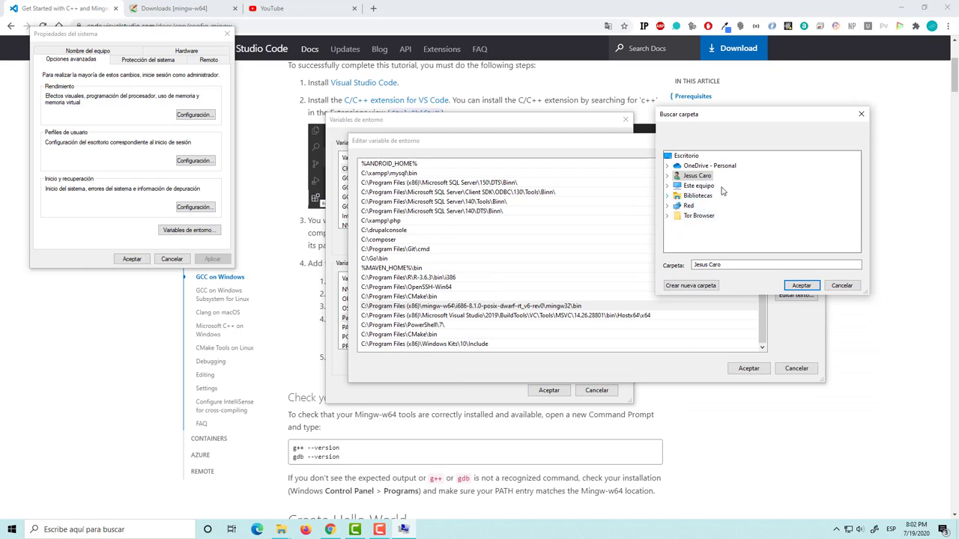
Browse to C:\Archivos de programa (x86)\mingw-w64\...\mingw32\bin in the folder browser.
{"action": "double_click", "coordinate": [702, 186]}
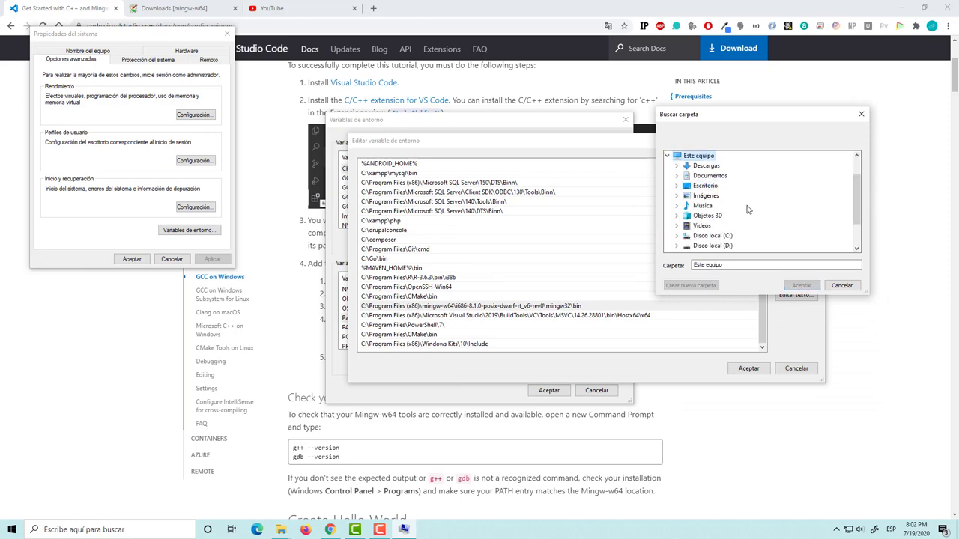
{"action": "scroll", "coordinate": [725, 220], "scroll_direction": "down", "scroll_amount": 1}
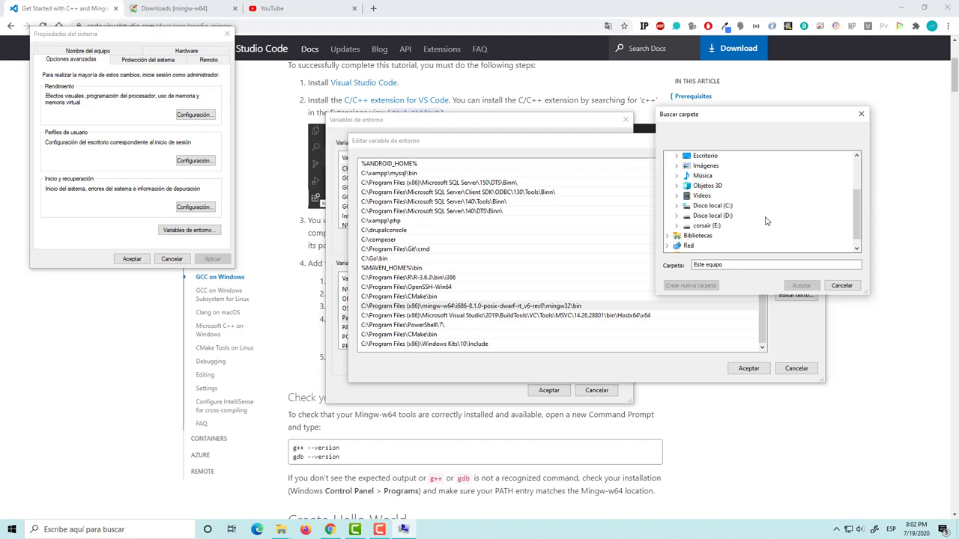
{"action": "double_click", "coordinate": [712, 206]}
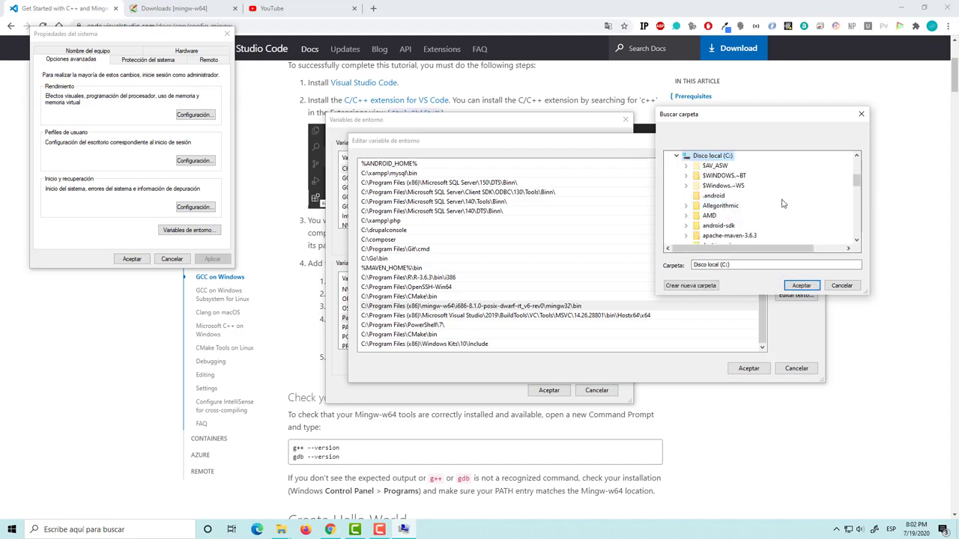
{"action": "scroll", "coordinate": [719, 206], "scroll_direction": "down", "scroll_amount": 1}
{"action": "scroll", "coordinate": [753, 207], "scroll_direction": "down", "scroll_amount": 1}
{"action": "double_click", "coordinate": [742, 195]}
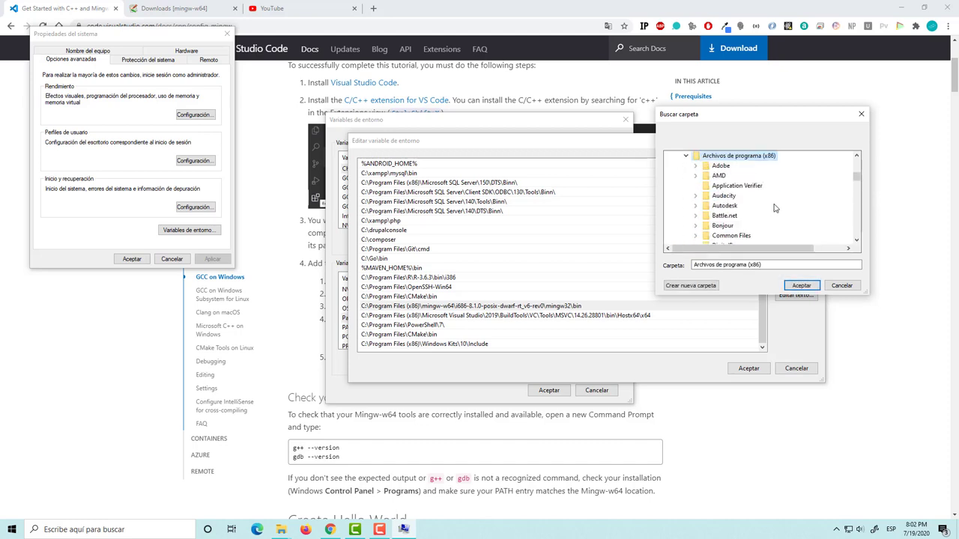
{"action": "scroll", "coordinate": [745, 213], "scroll_direction": "down", "scroll_amount": 1}
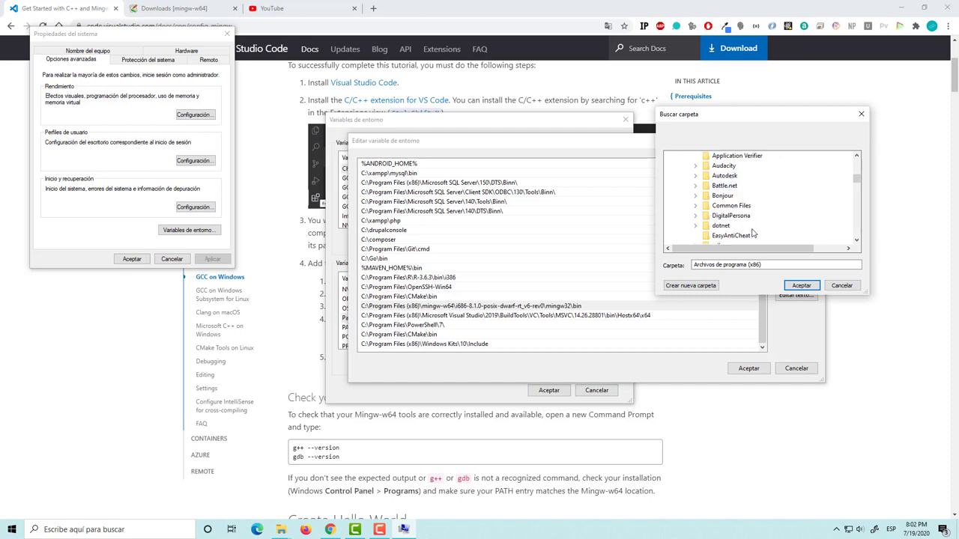
{"action": "scroll", "coordinate": [753, 228], "scroll_direction": "down", "scroll_amount": 2}
{"action": "scroll", "coordinate": [759, 232], "scroll_direction": "down", "scroll_amount": 2}
{"action": "scroll", "coordinate": [756, 224], "scroll_direction": "down", "scroll_amount": 4}
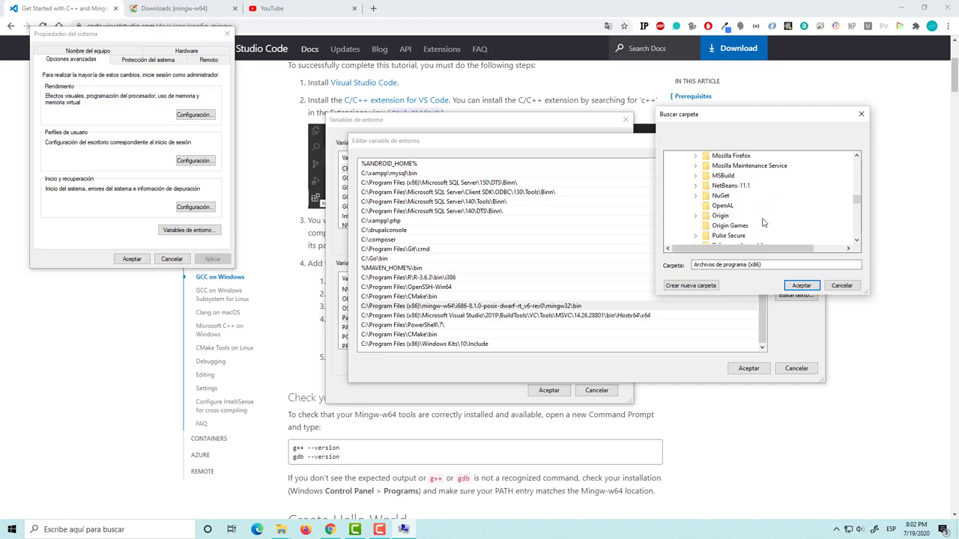
{"action": "scroll", "coordinate": [751, 218], "scroll_direction": "up", "scroll_amount": 1}
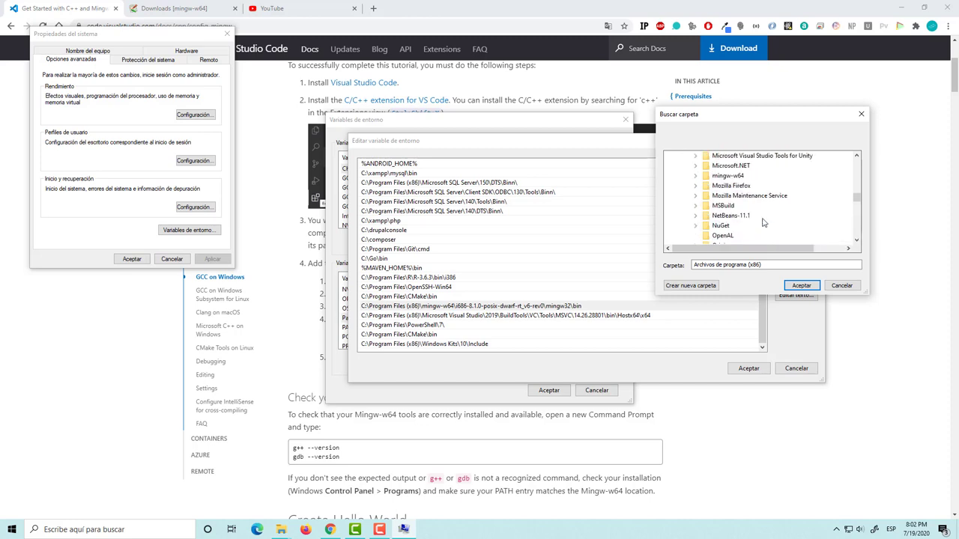
{"action": "left_click", "coordinate": [744, 178]}
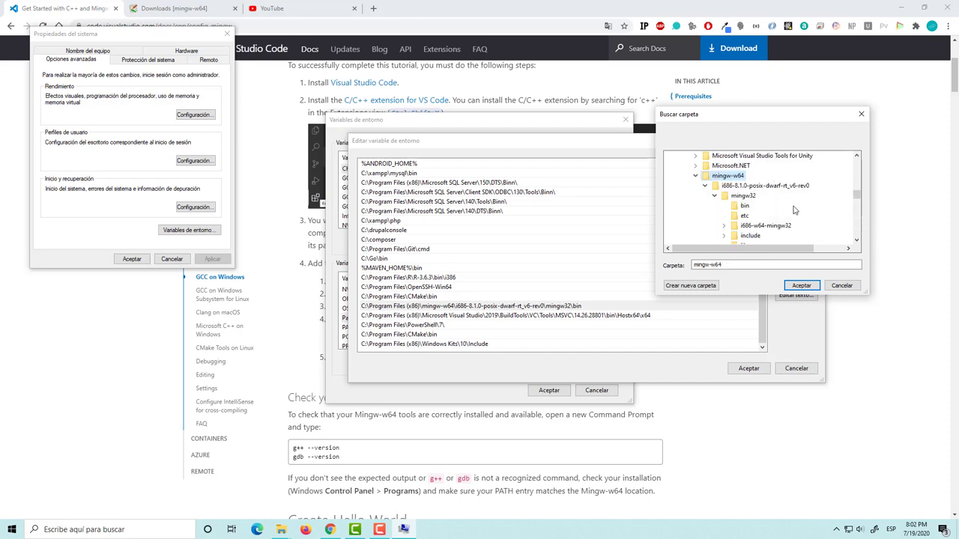
{"action": "scroll", "coordinate": [793, 213], "scroll_direction": "down", "scroll_amount": 1}
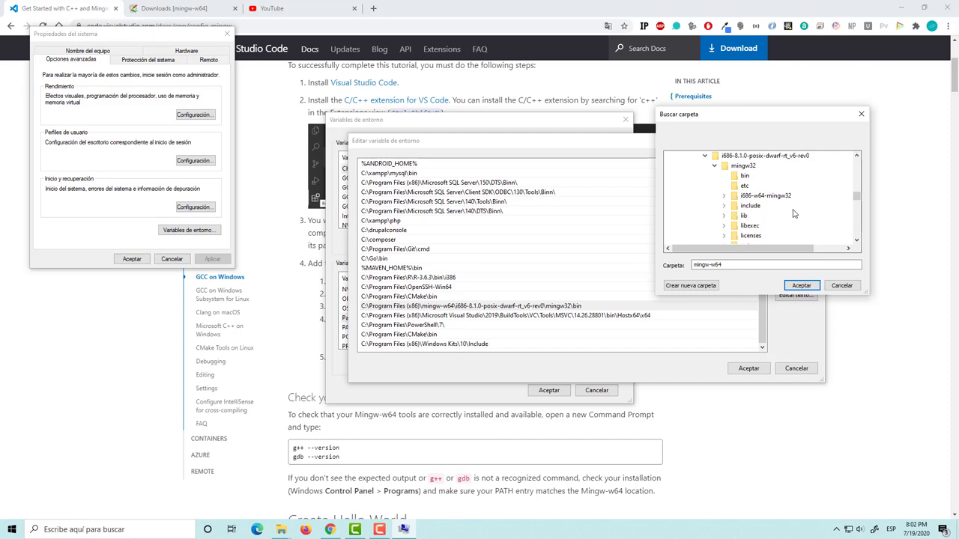
{"action": "scroll", "coordinate": [794, 214], "scroll_direction": "up", "scroll_amount": 1}
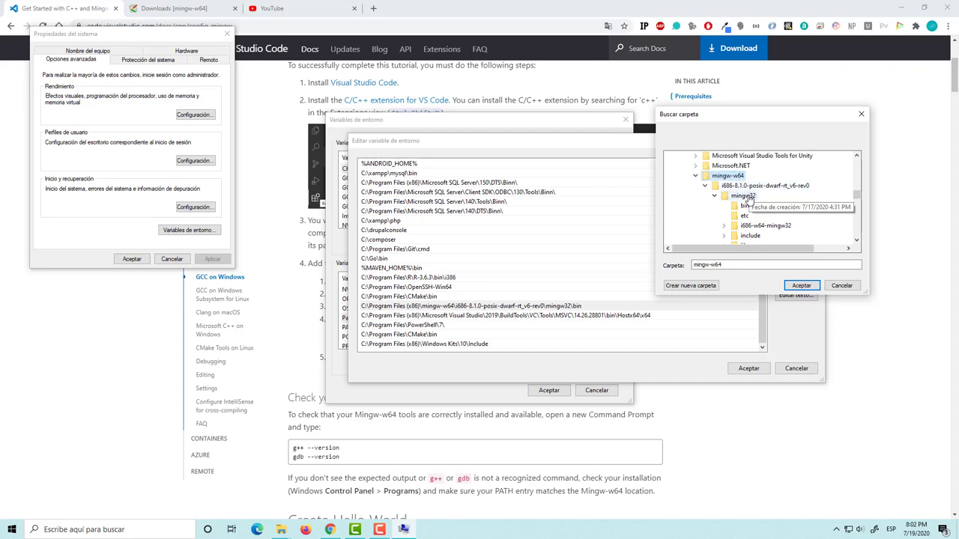
{"action": "scroll", "coordinate": [746, 201], "scroll_direction": "down", "scroll_amount": 2}
{"action": "scroll", "coordinate": [749, 184], "scroll_direction": "up", "scroll_amount": 1}
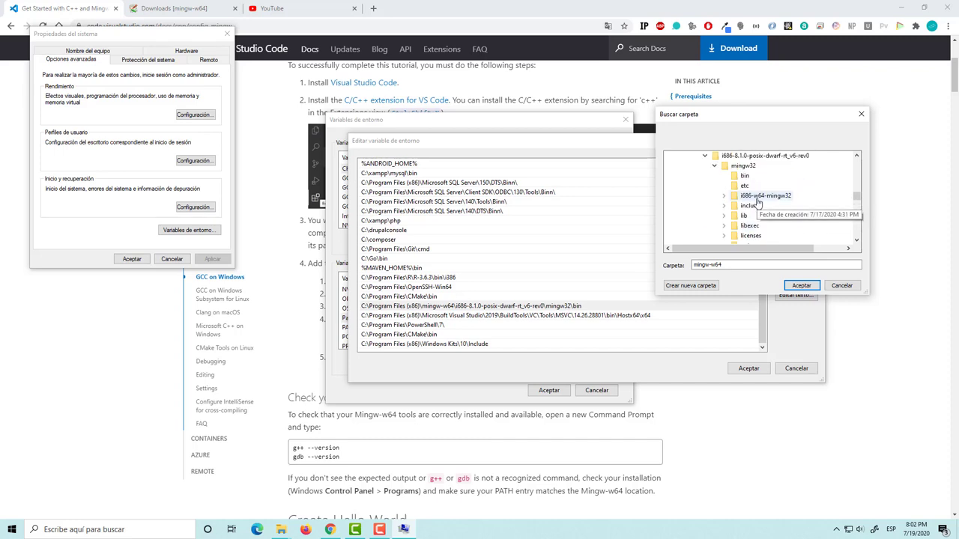
{"action": "left_click", "coordinate": [746, 177]}
{"action": "scroll", "coordinate": [744, 188], "scroll_direction": "up", "scroll_amount": 1}
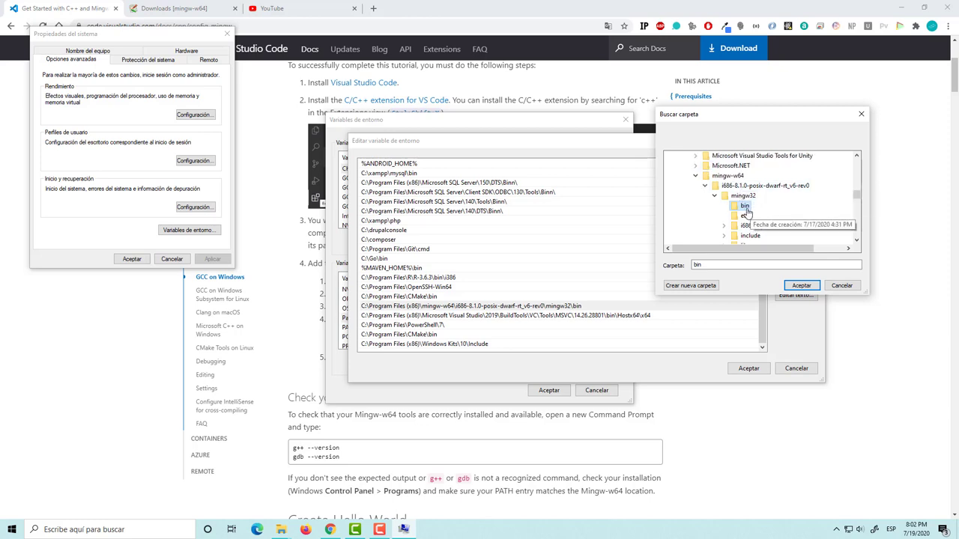
Cancel the folder browser, keeping the entry, and accept Editar variable, Variables de entorno and Propiedades del sistema.
{"action": "left_click", "coordinate": [840, 288]}
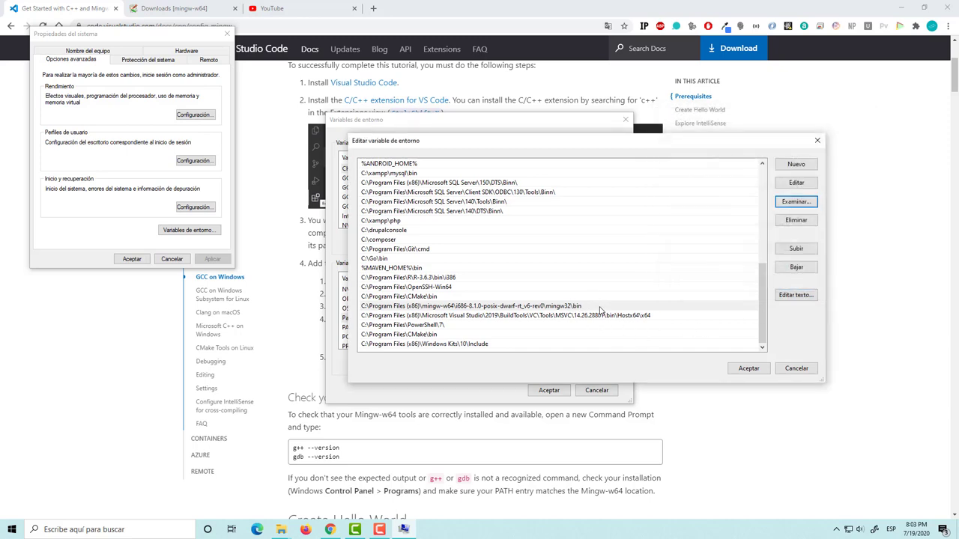
{"action": "left_click", "coordinate": [749, 368]}
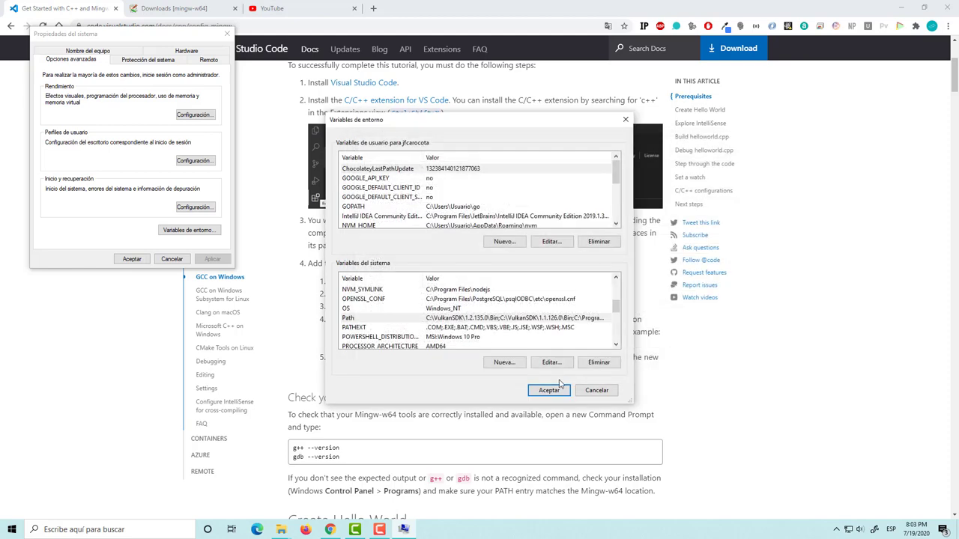
{"action": "left_click", "coordinate": [548, 390]}
{"action": "left_click", "coordinate": [129, 258]}
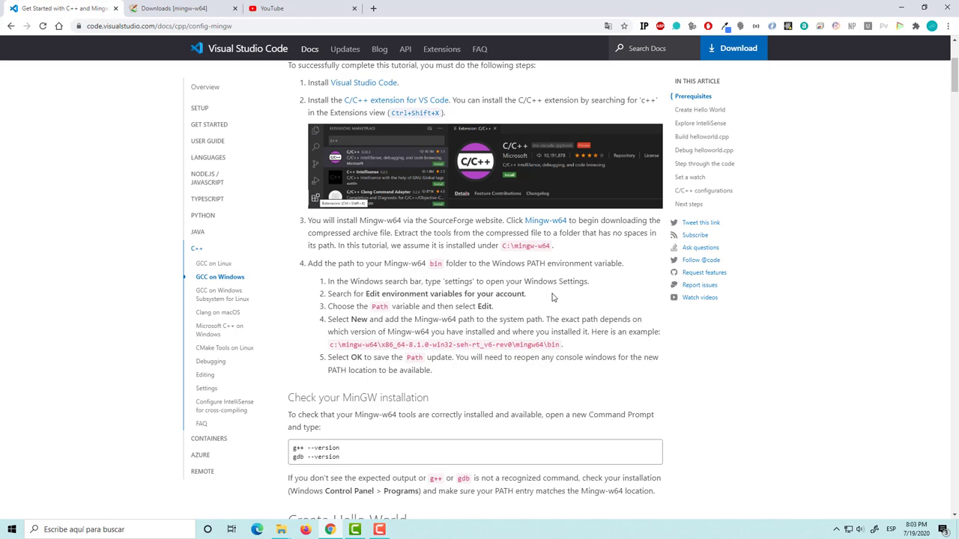
Launch PowerShell 7 (pwsh) from Windows search.
{"action": "left_click", "coordinate": [171, 530]}
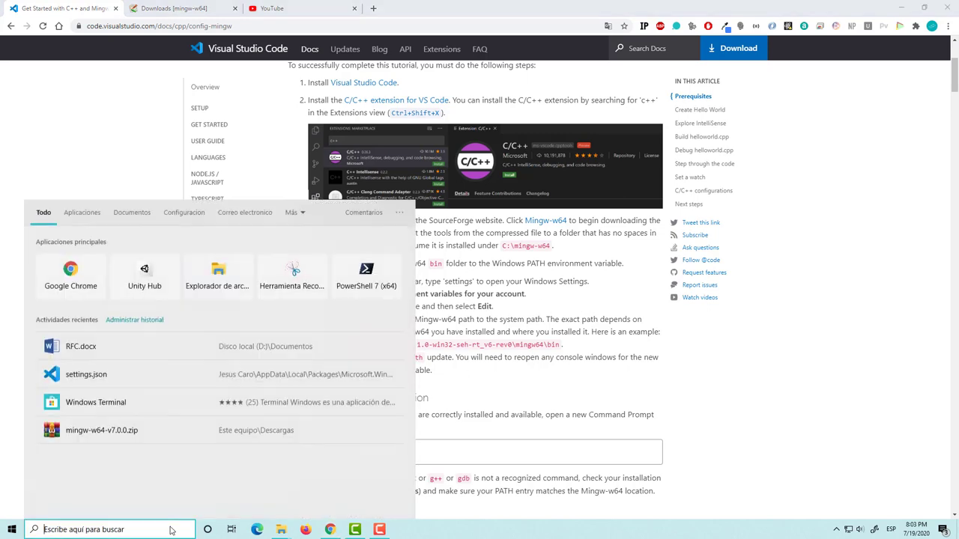
{"action": "type", "text": "pwsh"}
{"action": "key", "text": "Return"}
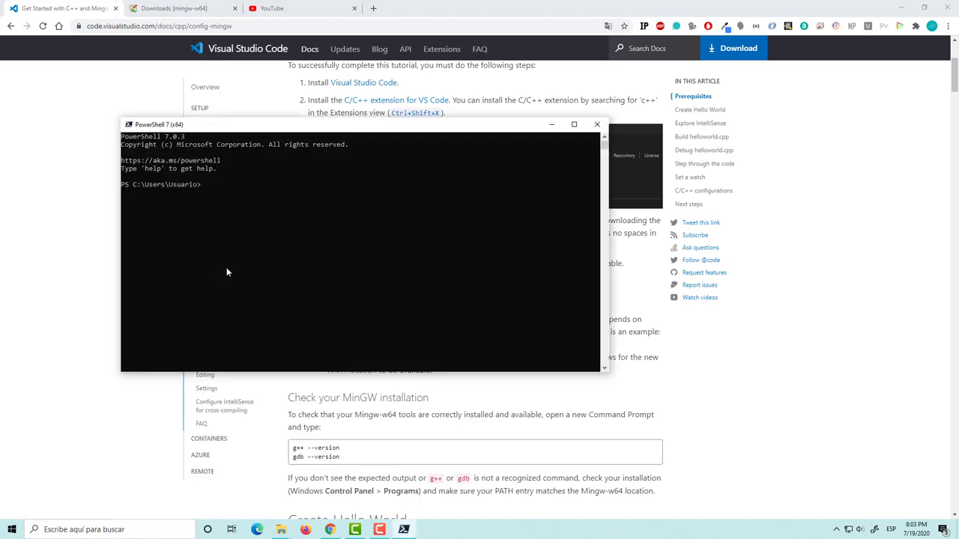
Run g++ --version to confirm MinGW g++ 8.1.0, then clear the console.
{"action": "type", "text": "g++ "}
{"action": "type", "text": "version"}
{"action": "key", "text": "Return"}
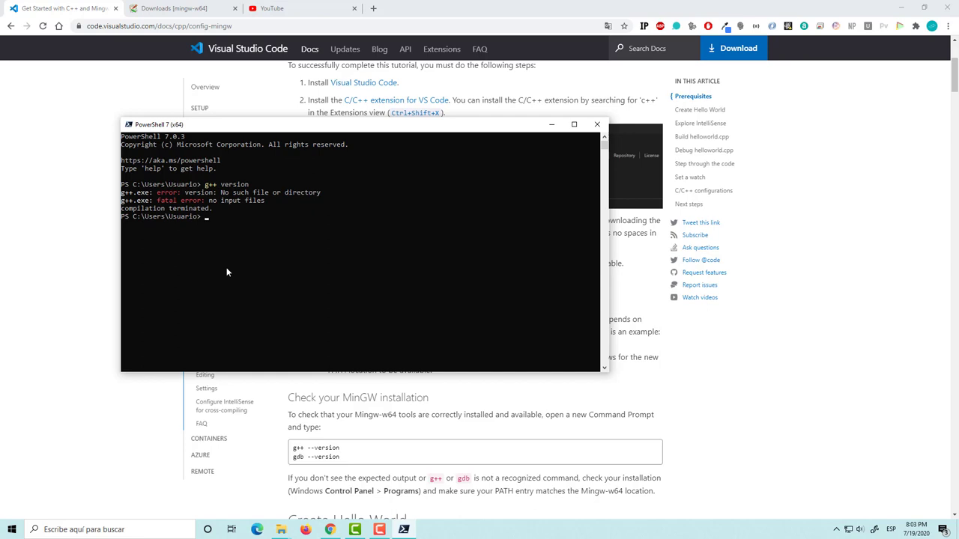
{"action": "key", "text": "Up"}
{"action": "key", "text": "Left"}
{"action": "key", "text": "Left"}
{"action": "key", "text": "Left"}
{"action": "key", "text": "Left"}
{"action": "key", "text": "Left"}
{"action": "key", "text": "Left"}
{"action": "type", "text": "--"}
{"action": "key", "text": "Return"}
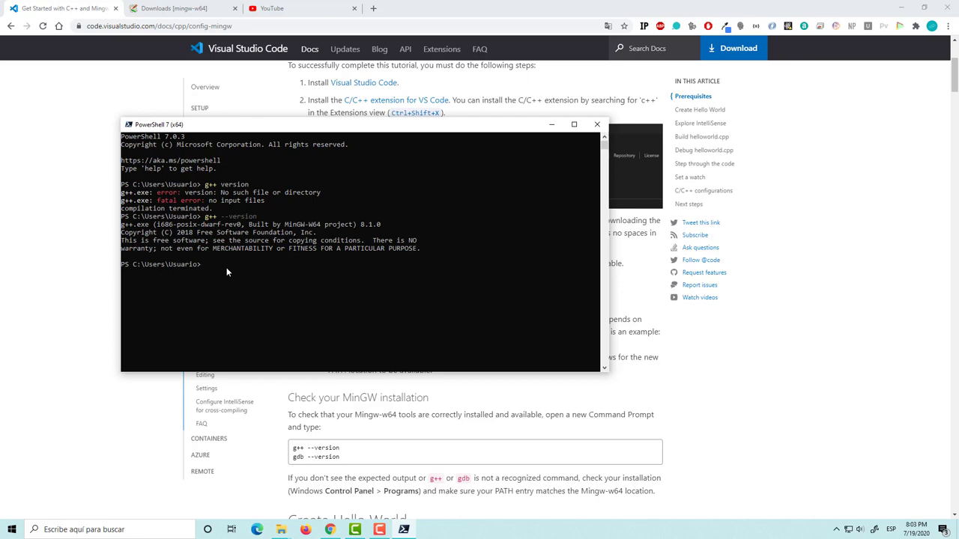
{"action": "type", "text": "cls"}
{"action": "key", "text": "Return"}
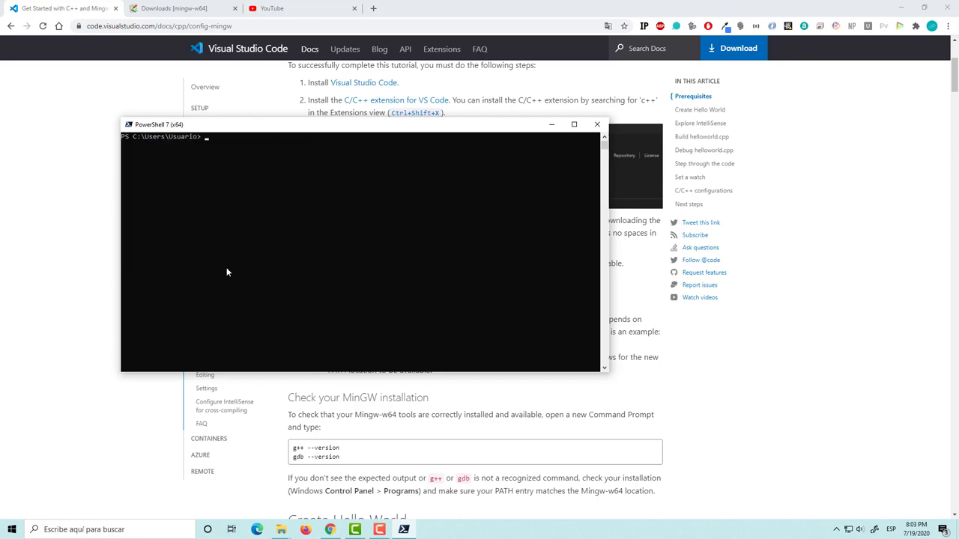
Run gdb --version to confirm GNU gdb 8.1, then clear the console.
{"action": "type", "text": "gdb"}
{"action": "type", "text": " --ver"}
{"action": "type", "text": "sion"}
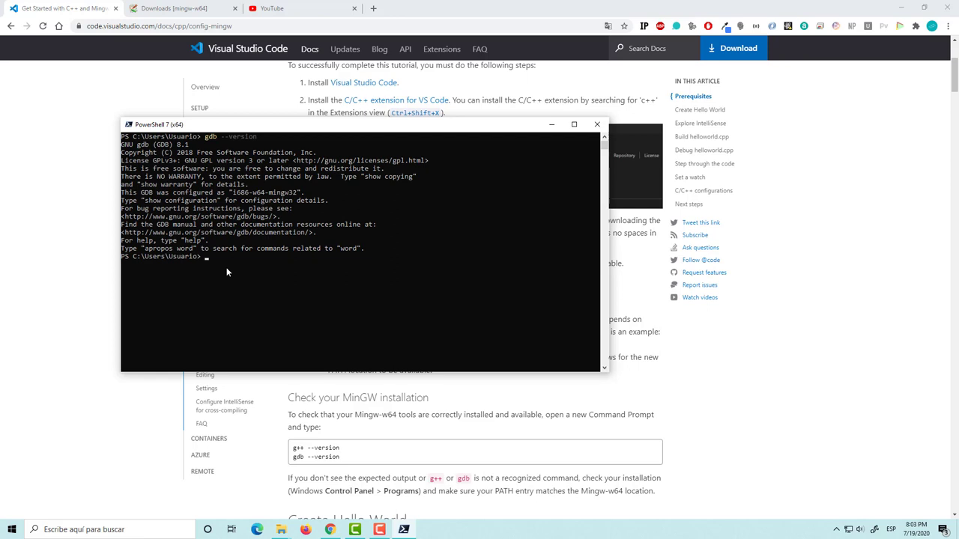
{"action": "type", "text": "cls"}
{"action": "key", "text": "Return"}
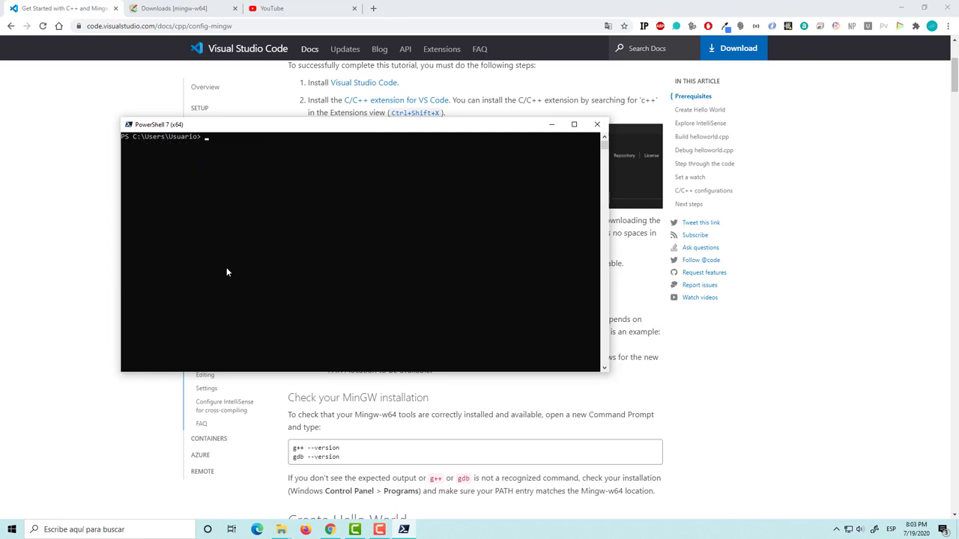